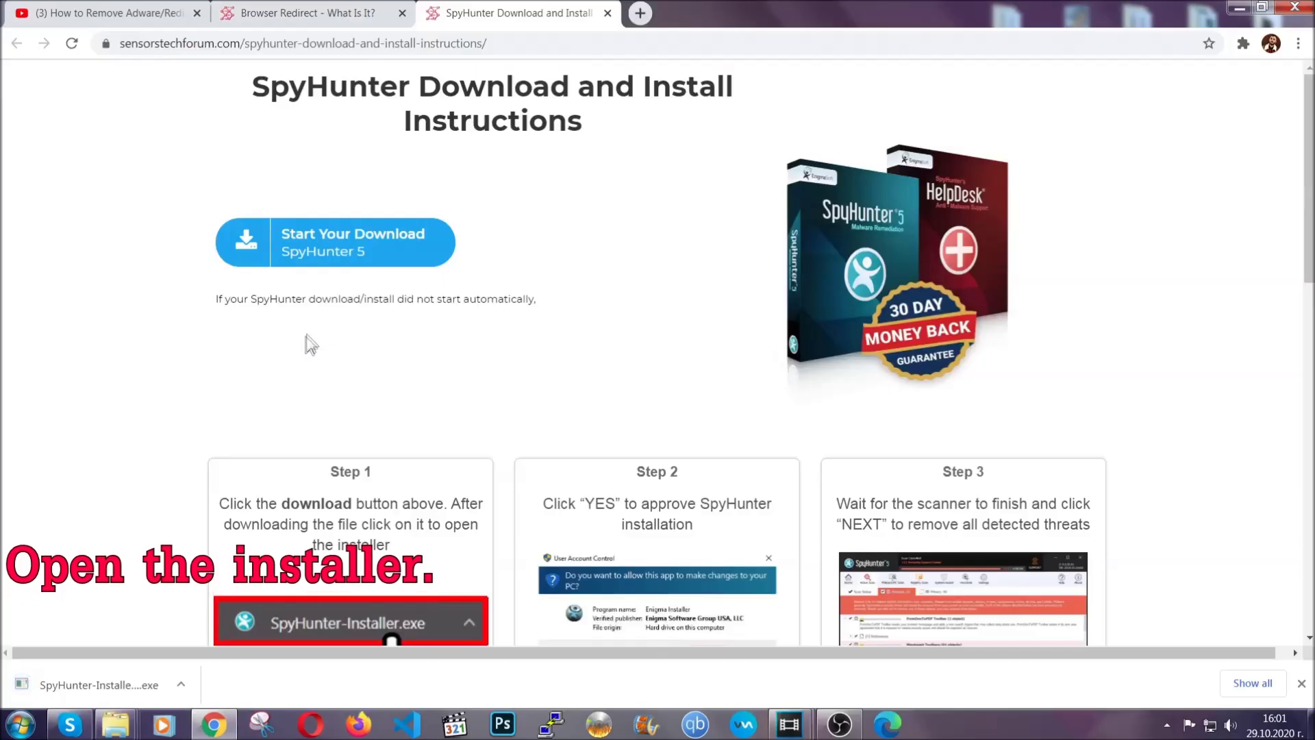
Launch the downloaded SpyHunter installer and choose English as the setup language.
left_click(83, 687)
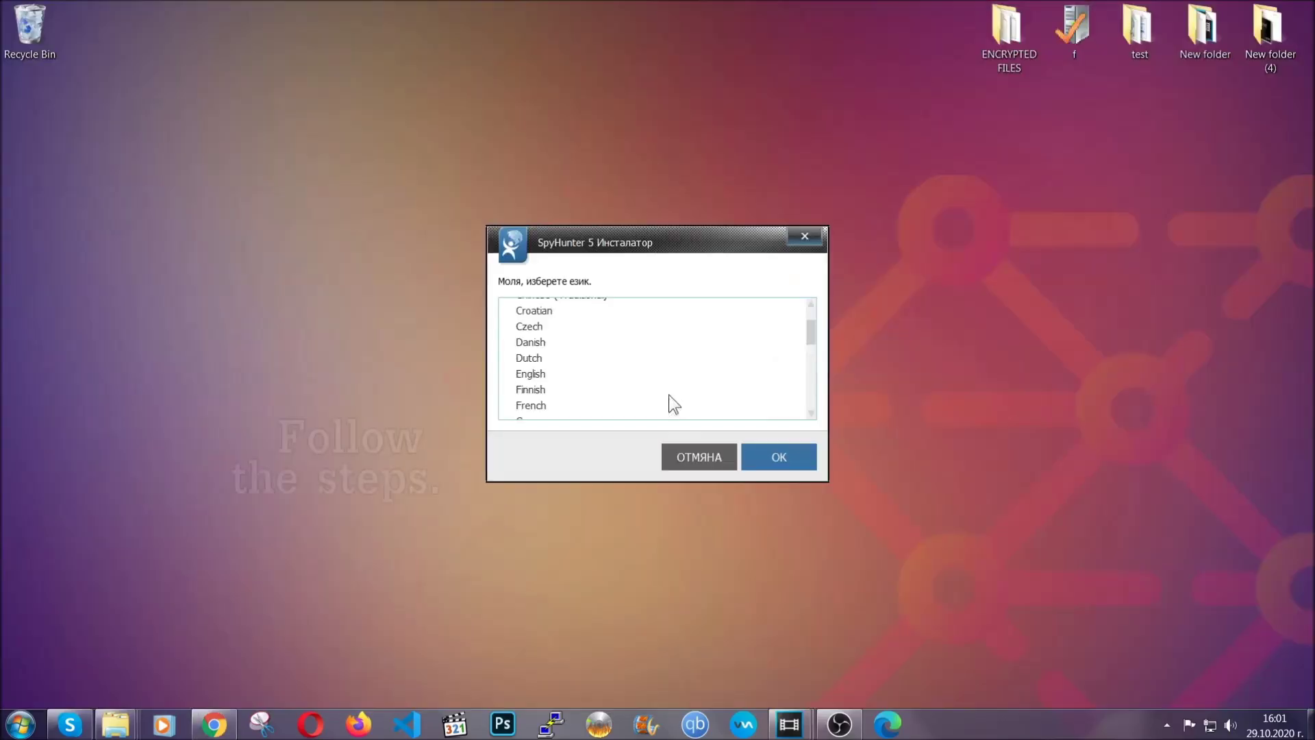
scroll(670, 405, "down", 3)
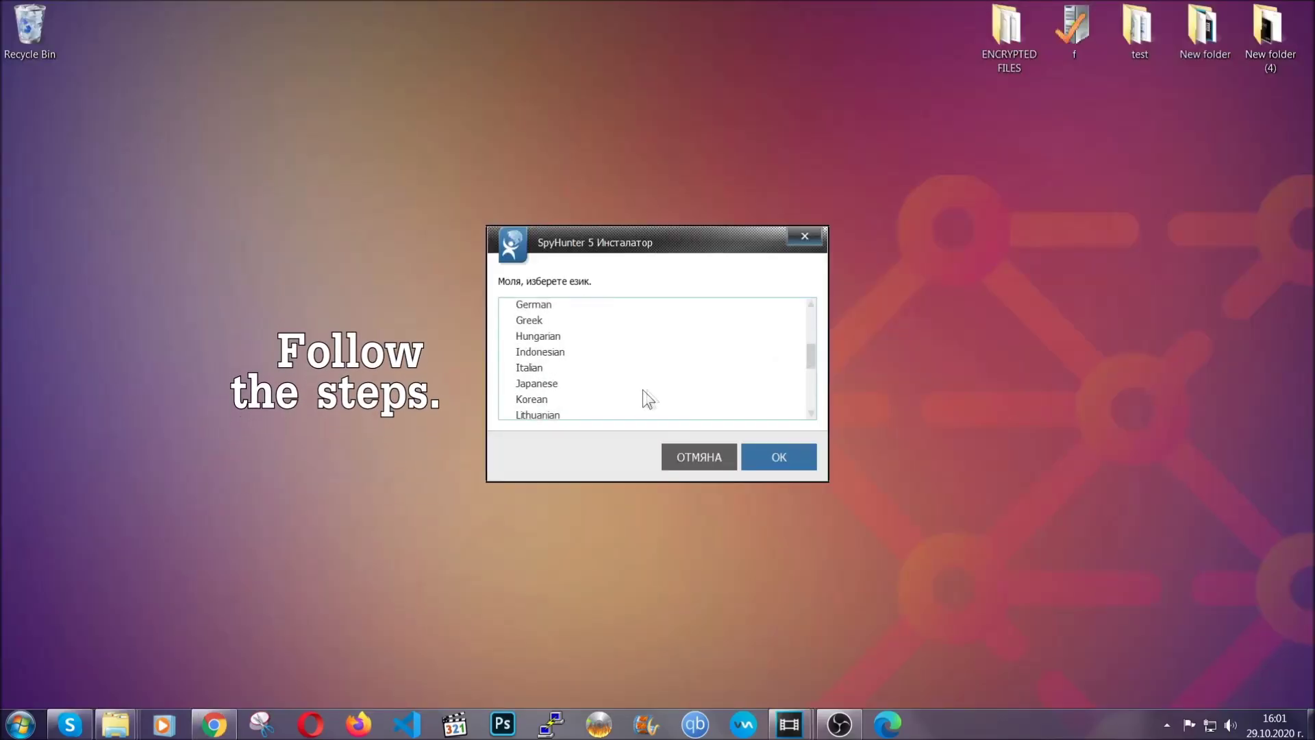
scroll(673, 415, "down", 2)
scroll(670, 415, "up", 4)
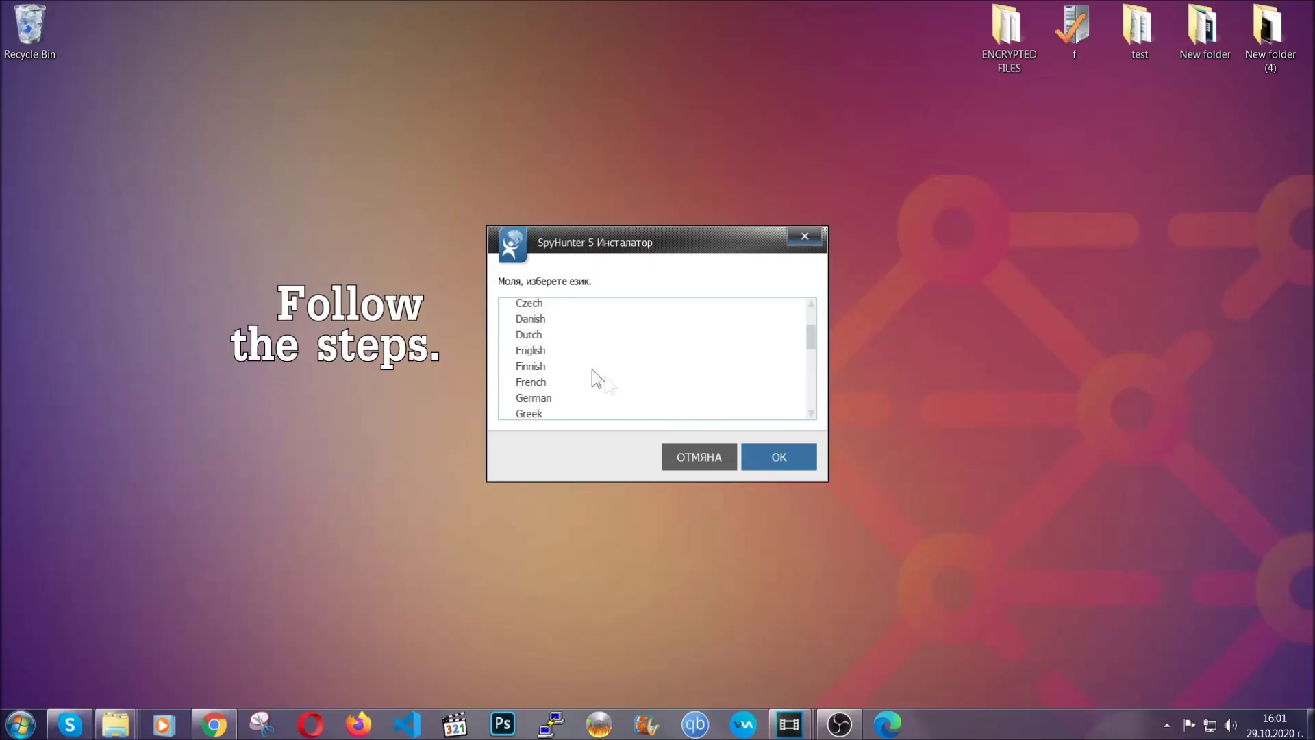
left_click(547, 352)
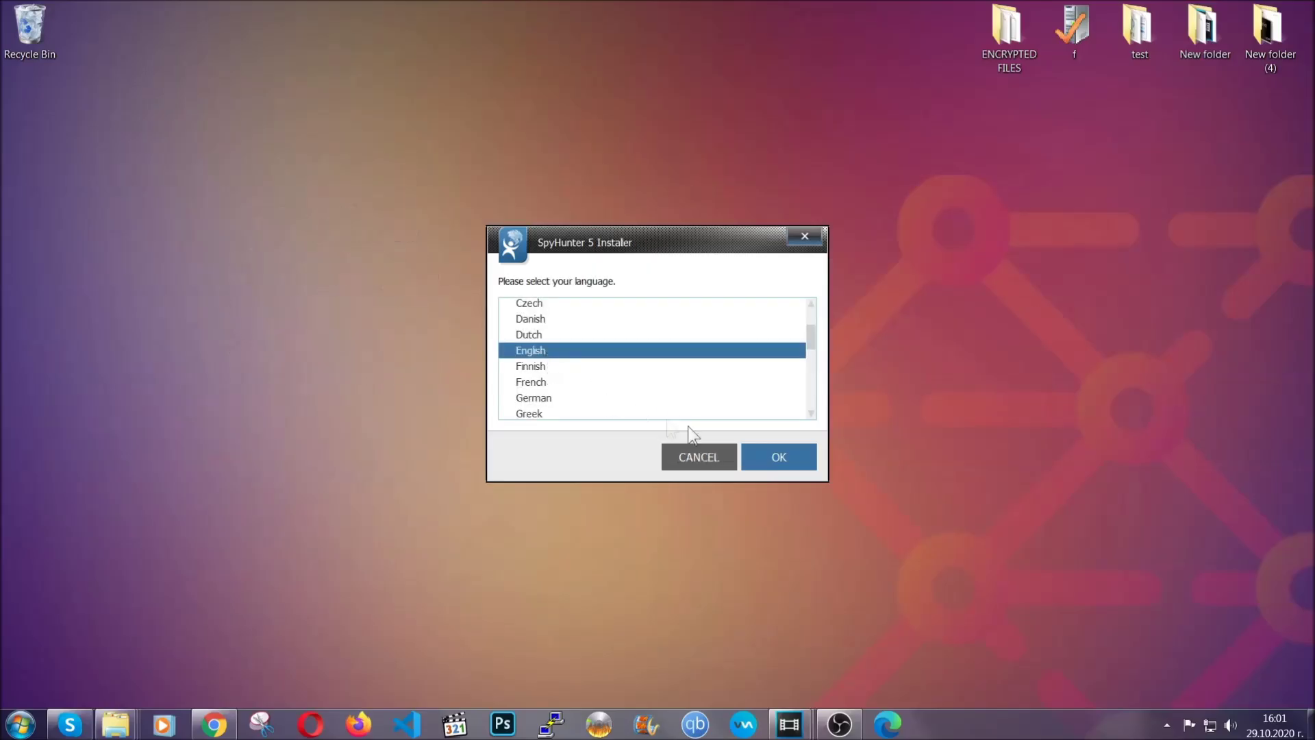
left_click(770, 454)
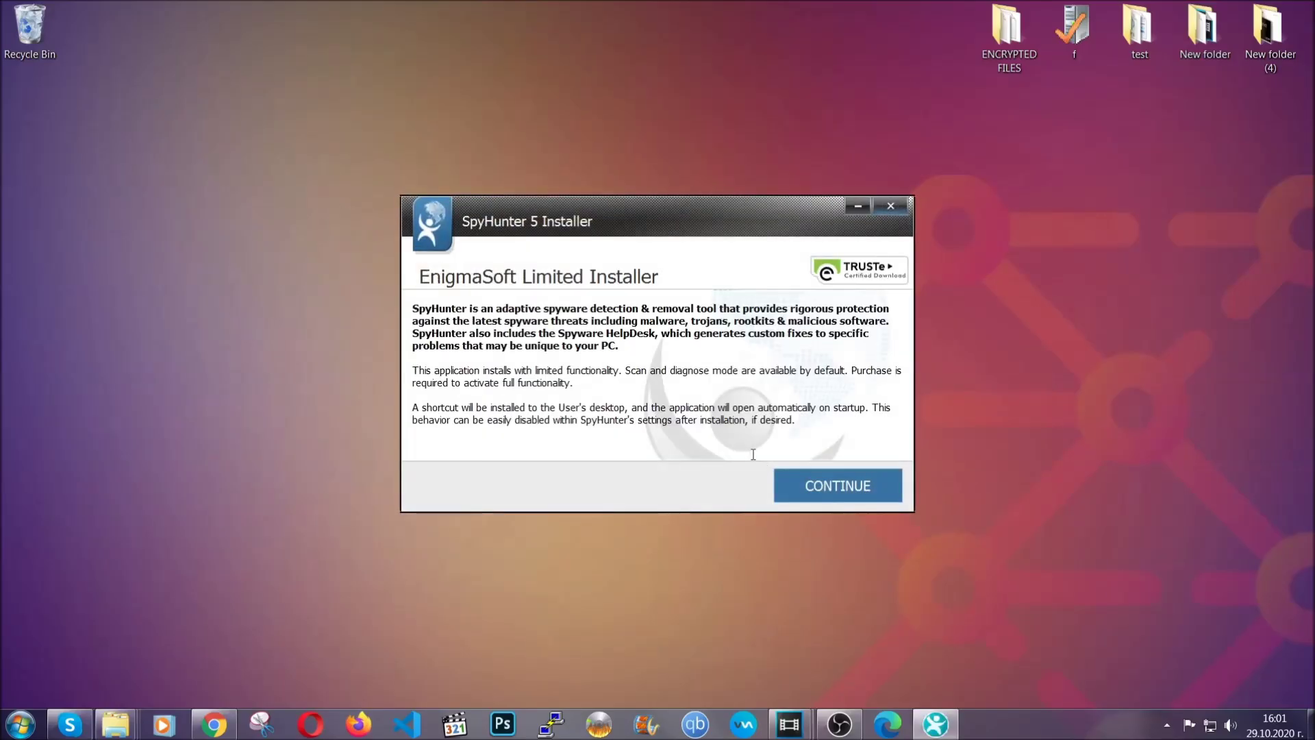
Accept the EULA and Privacy Policy, install SpyHunter 5 and finish the setup.
left_click(796, 475)
left_click(771, 446)
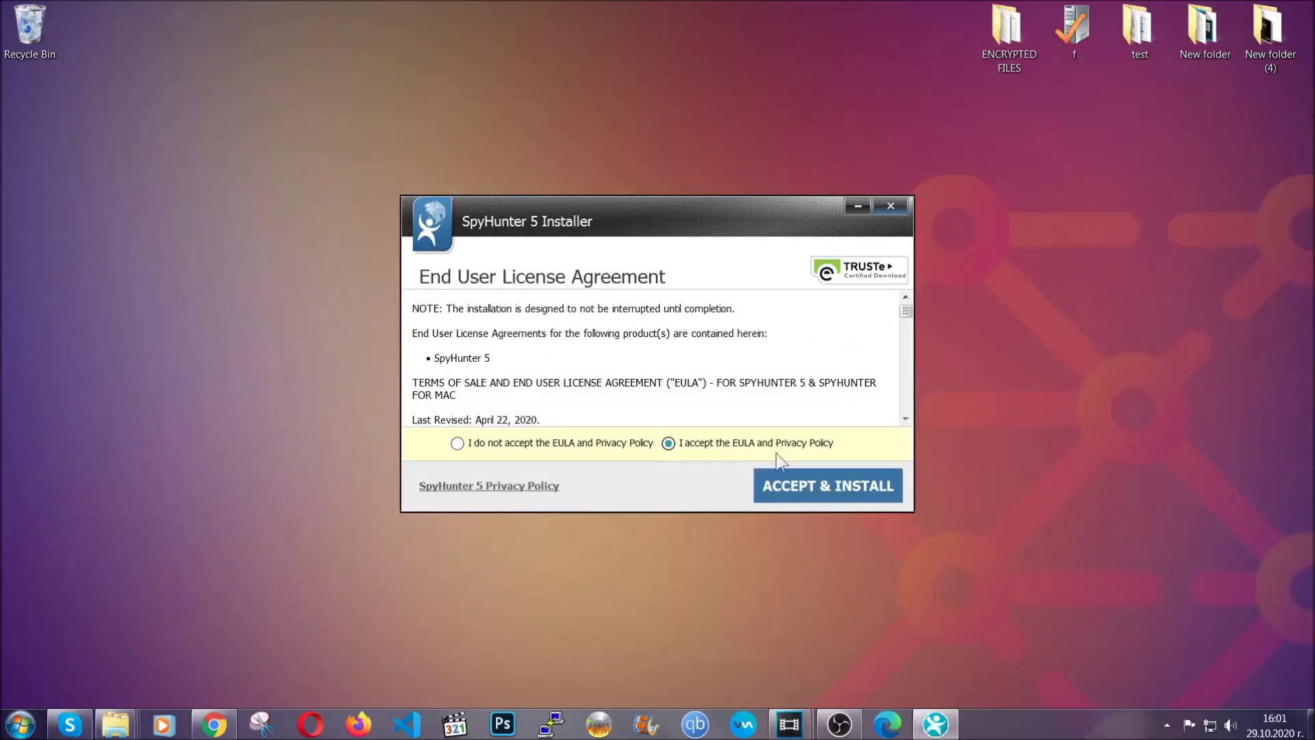
left_click(791, 478)
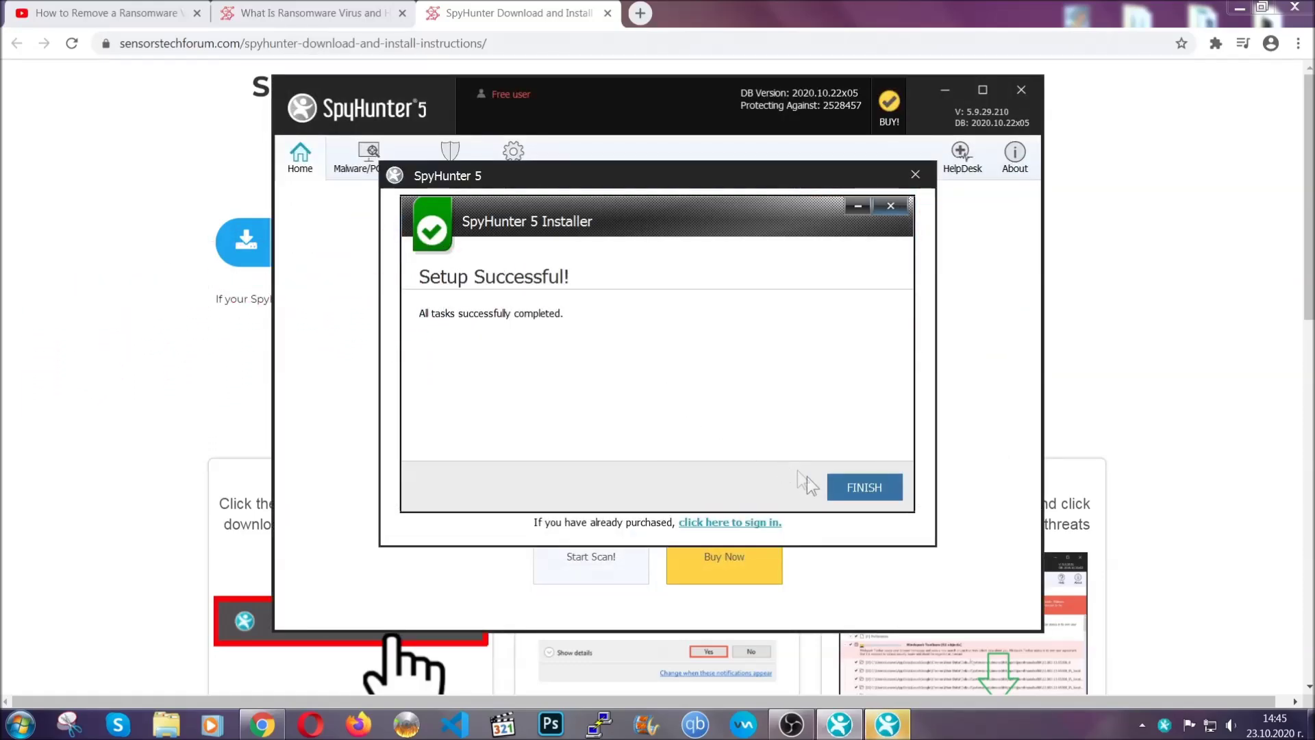
left_click(840, 489)
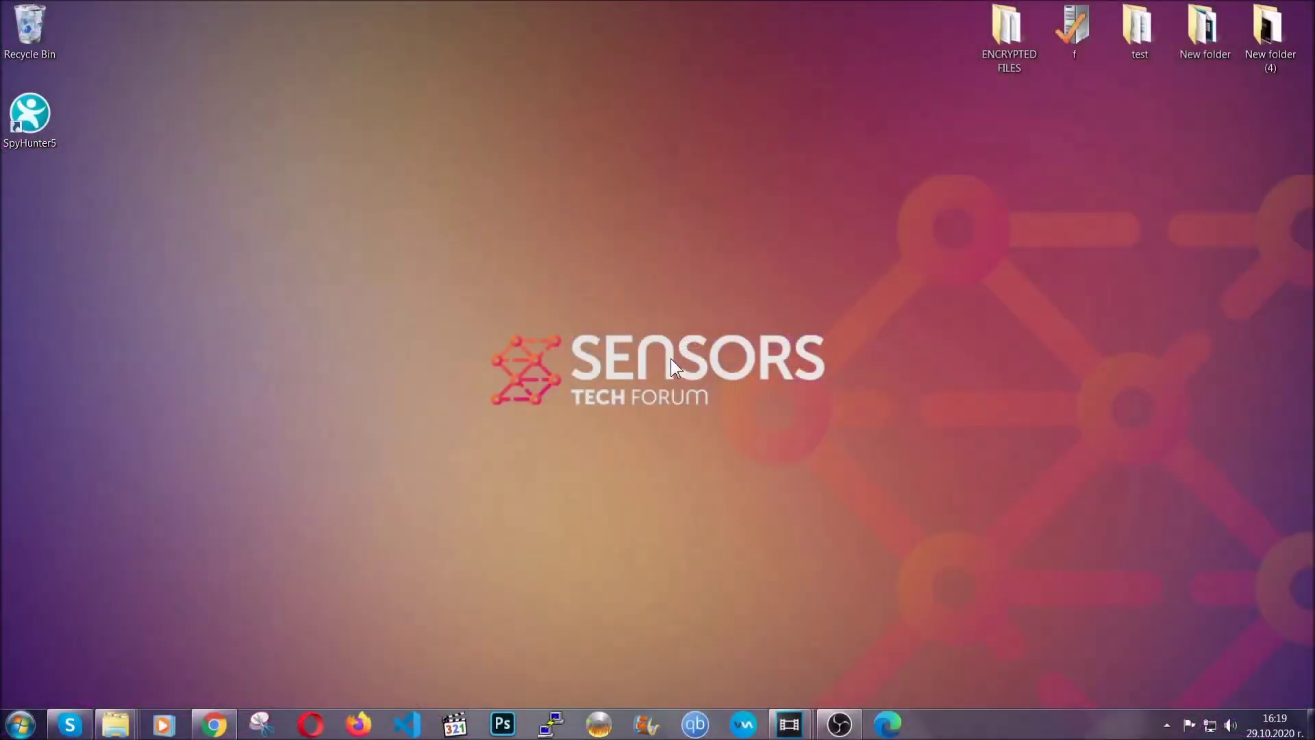
Open the list of installed programs by running APPWIZ.CPL.
key("super+r")
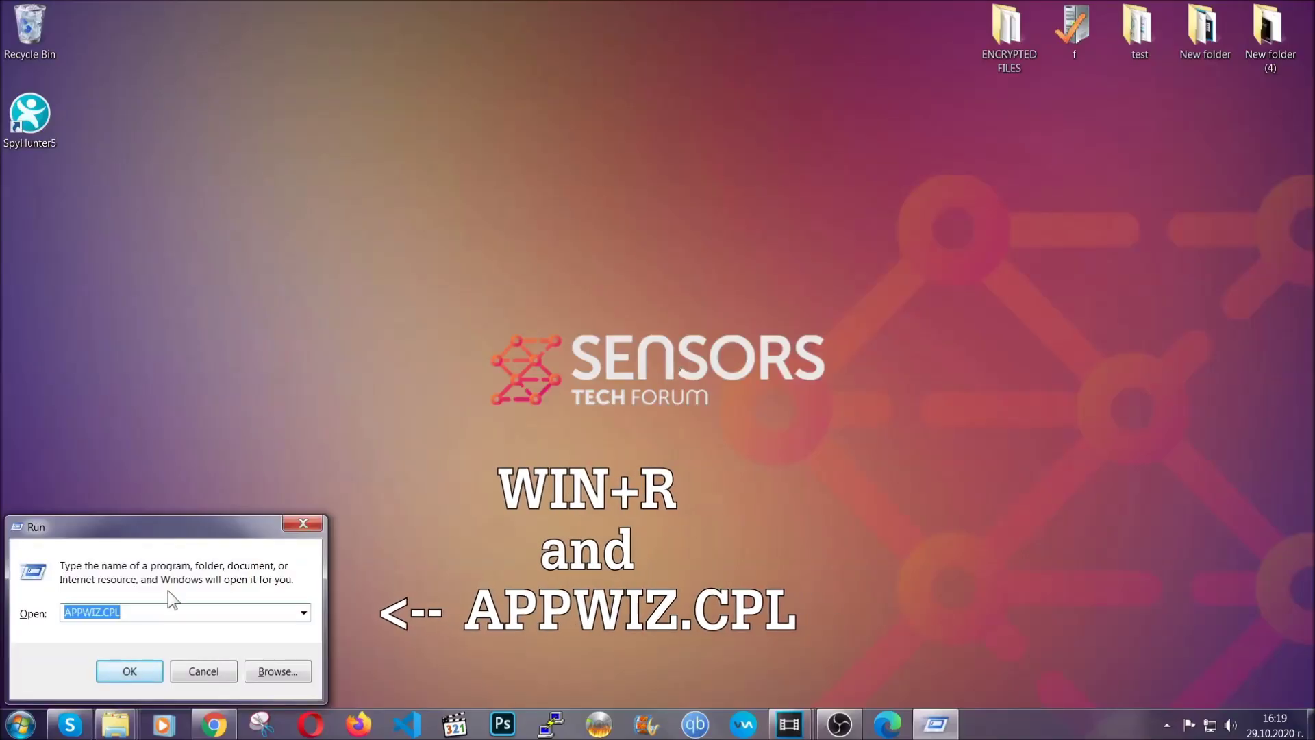
left_click(136, 614)
left_click_drag(137, 614, 26, 615)
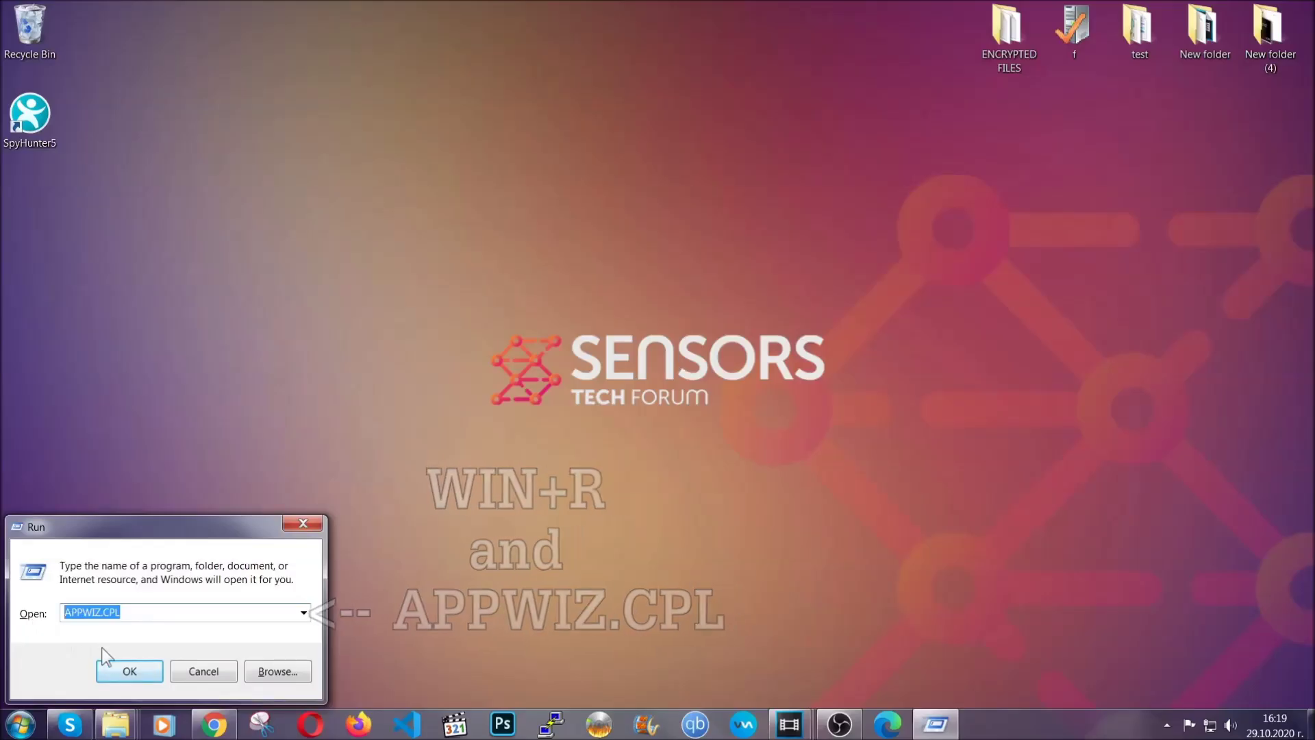
left_click(128, 666)
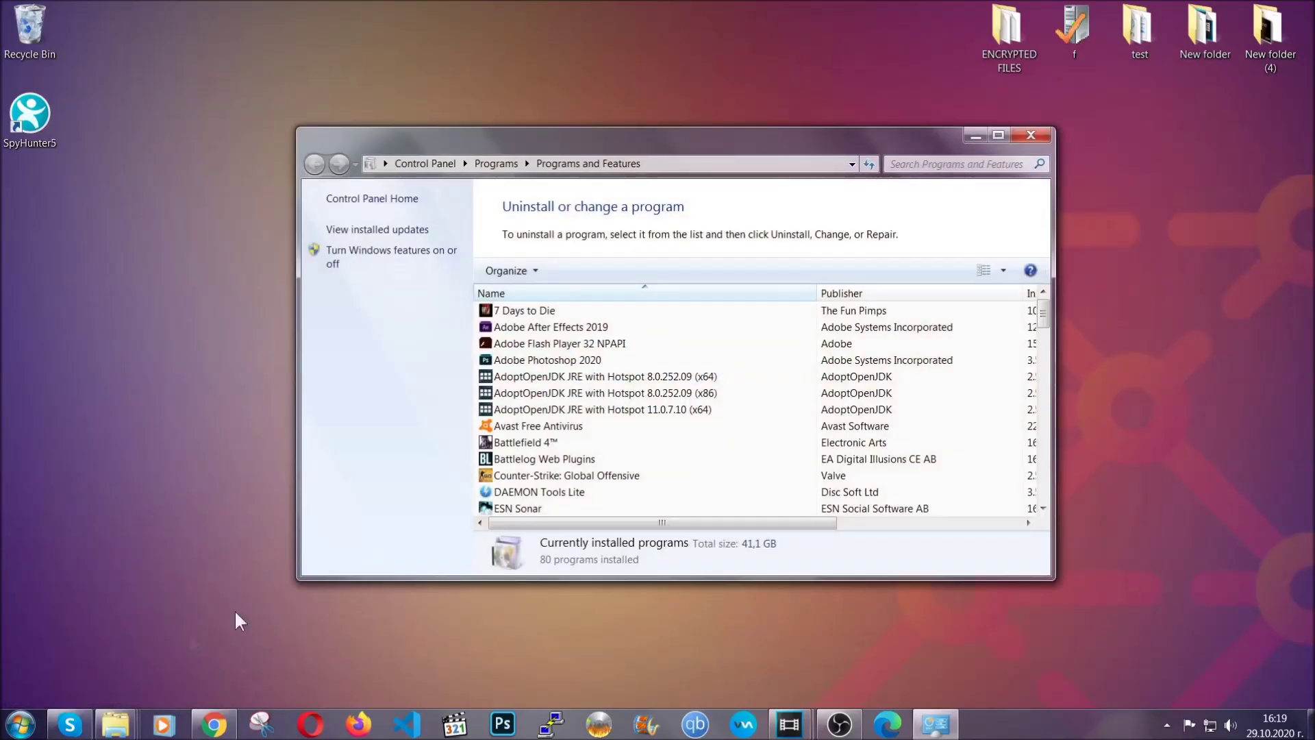
Uninstall SUSPICIOUS PROGRAM from the installed programs list and dismiss the removal notice.
scroll(699, 370, "down", 20)
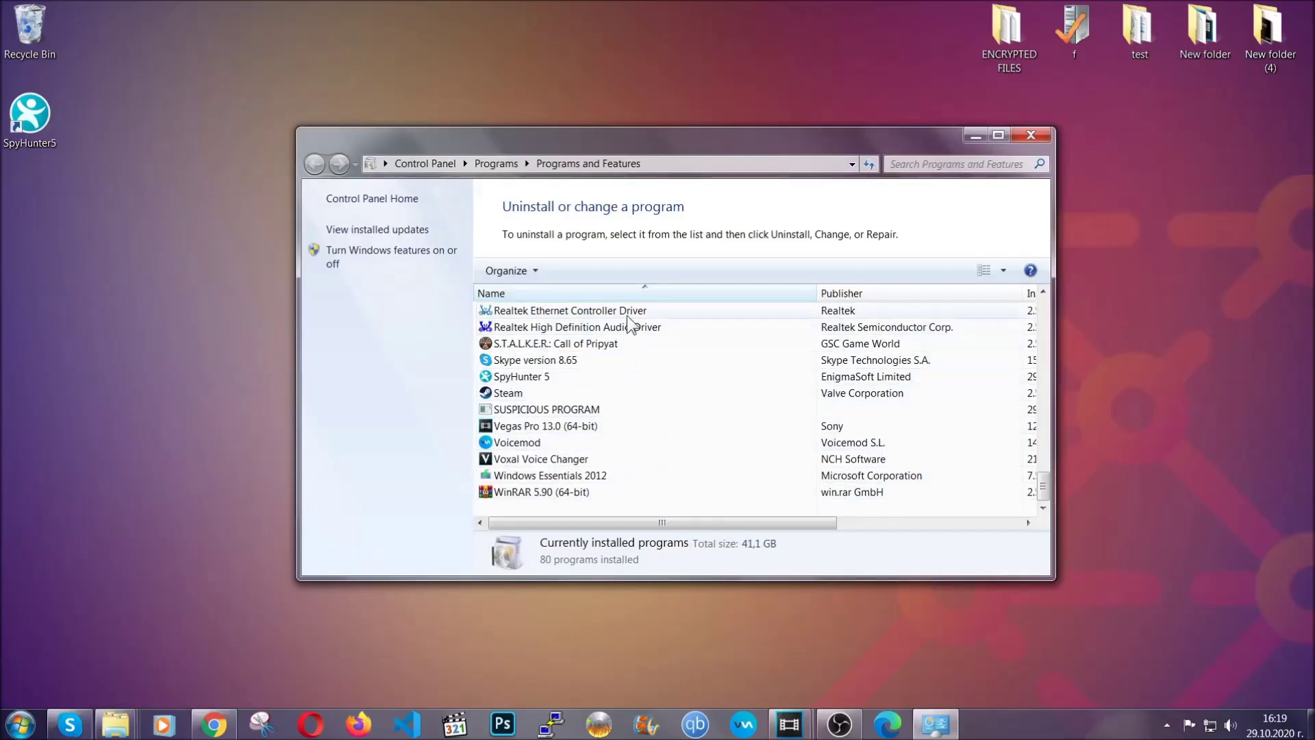
left_click(555, 411)
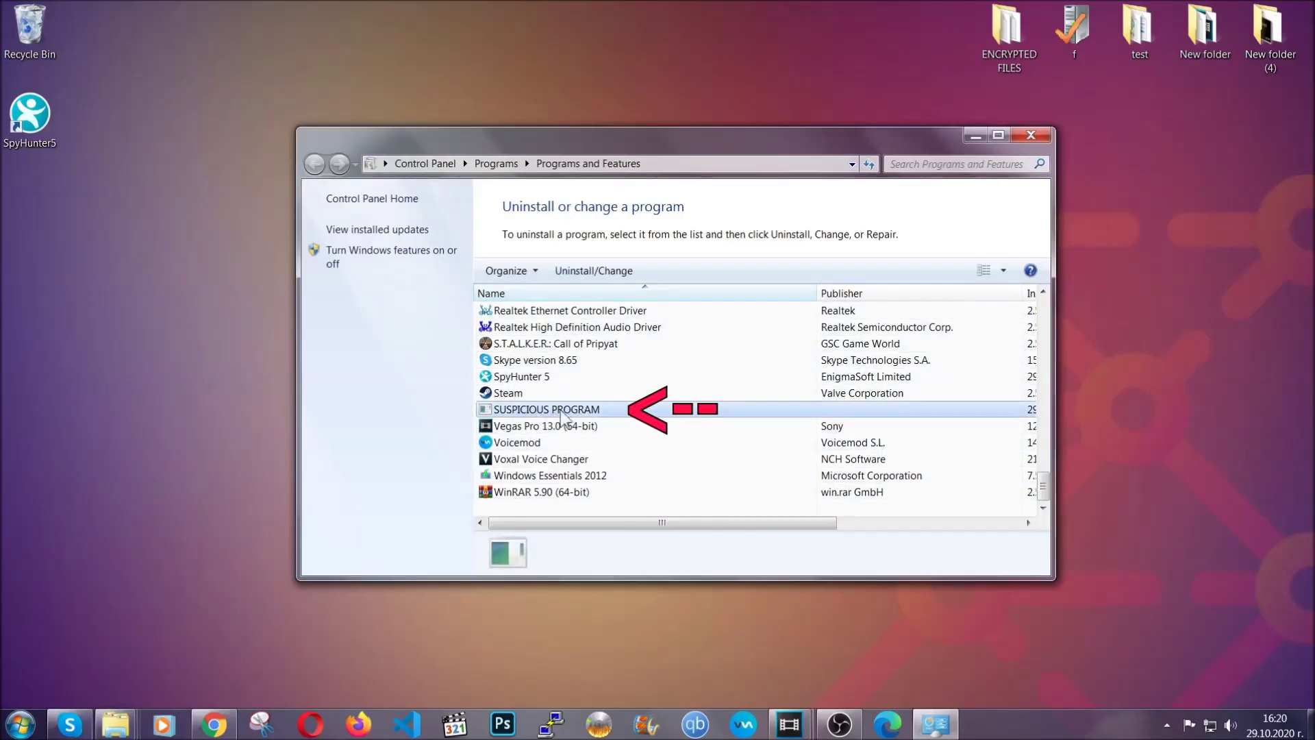
left_click(584, 272)
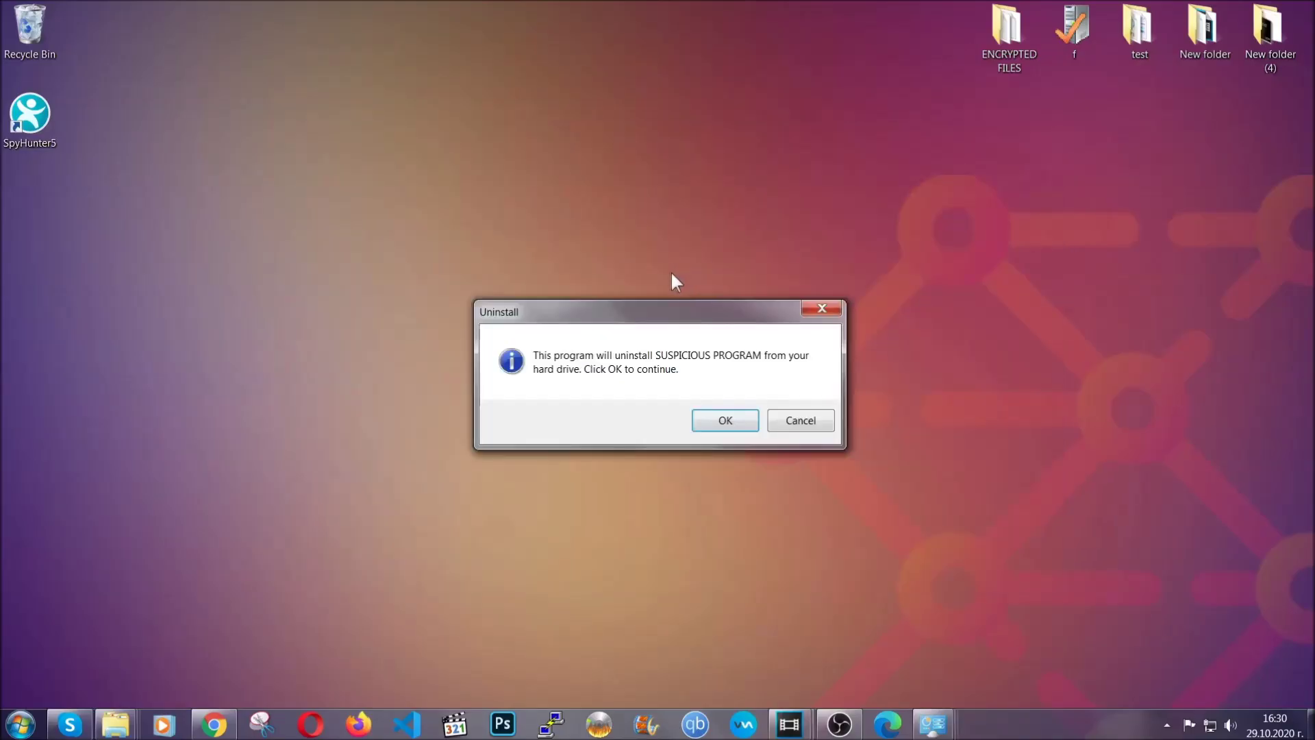
left_click(721, 424)
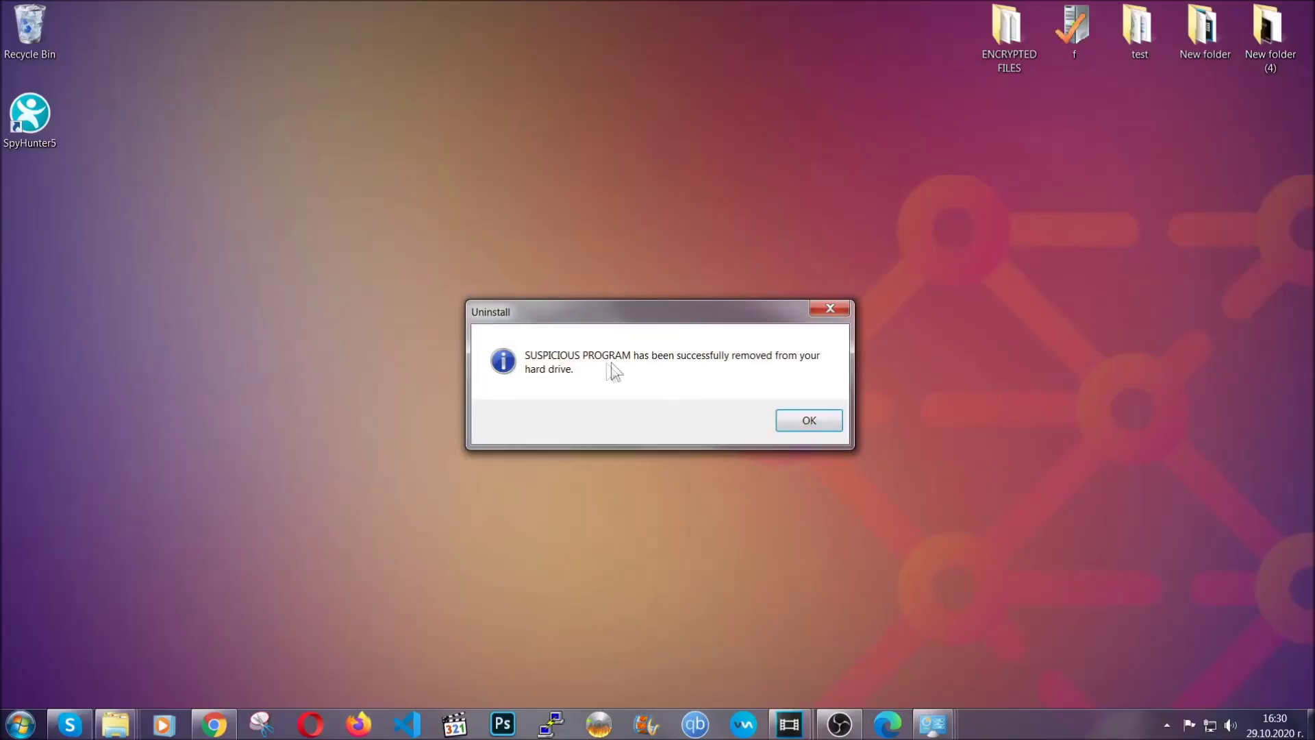
left_click(789, 418)
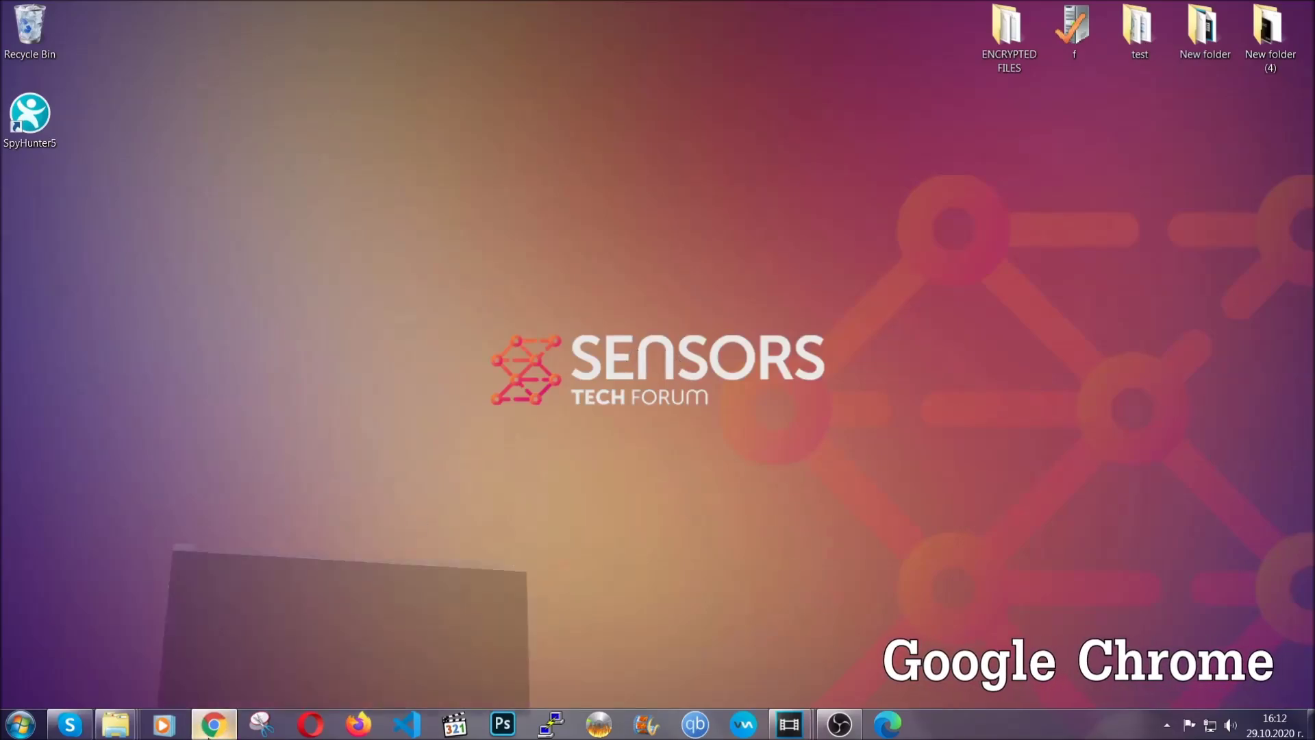
Switch to Google Chrome and go to chrome://settings/clearBrowserData.
left_click(214, 724)
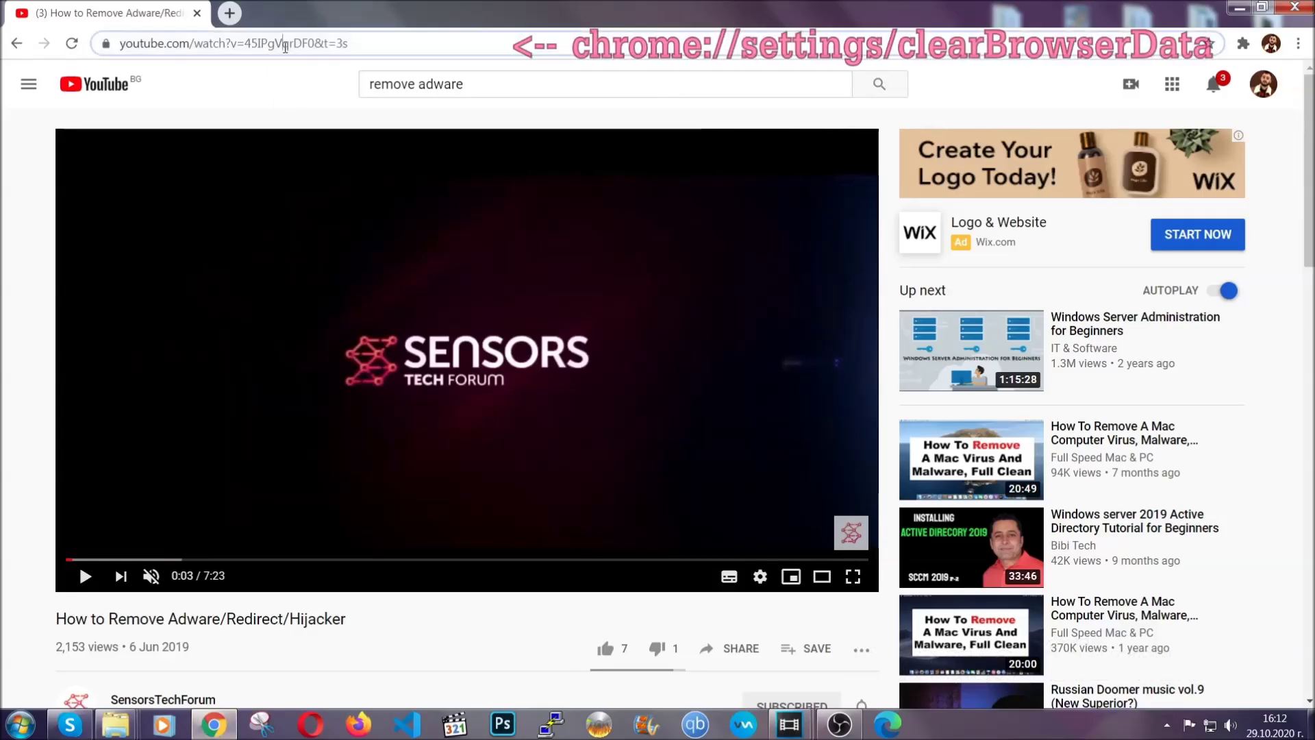
left_click(285, 45)
type("chrome:/")
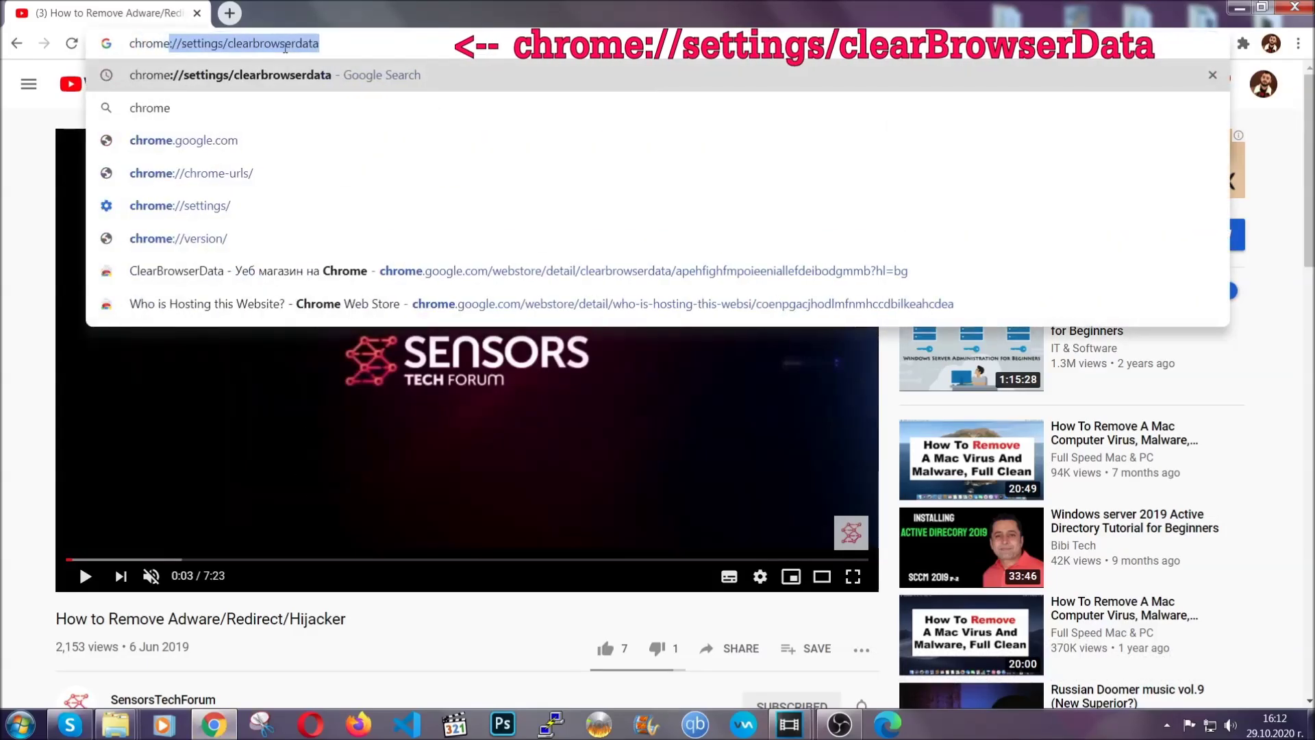
type("/")
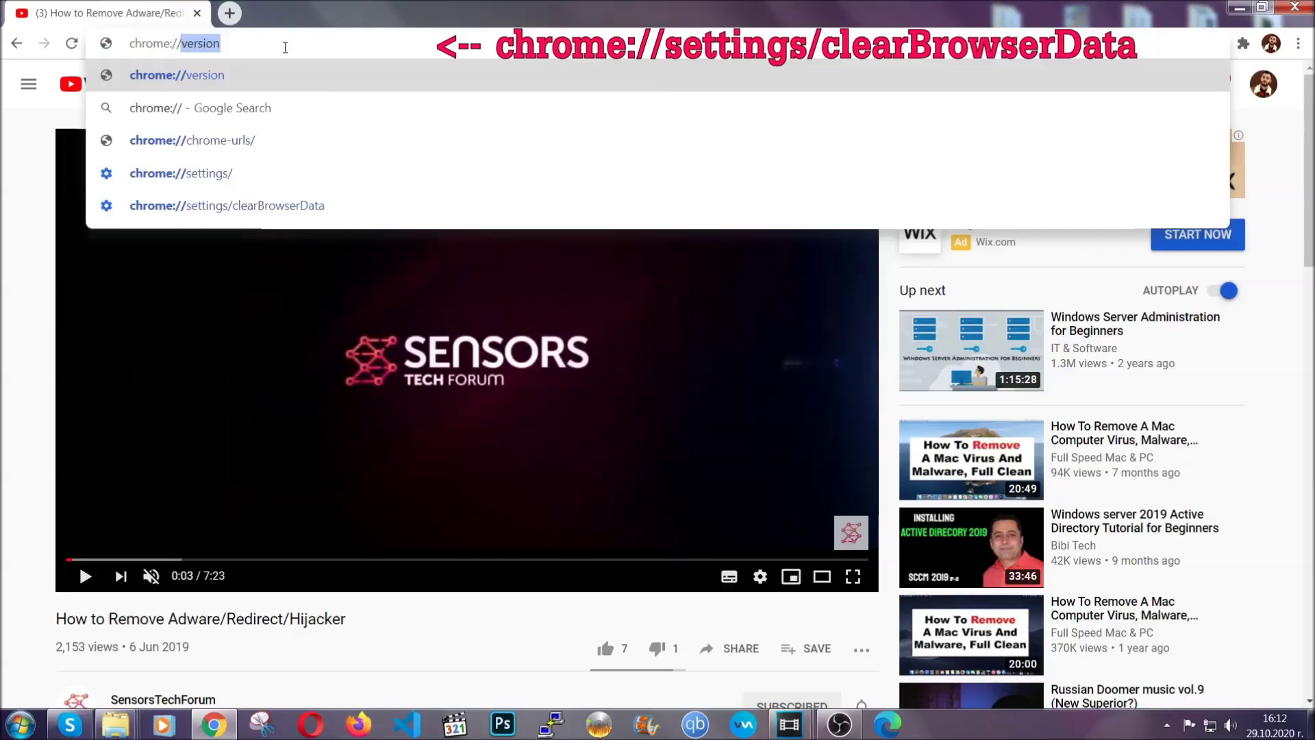
type("settings/ce")
key("BackSpace")
type("lear")
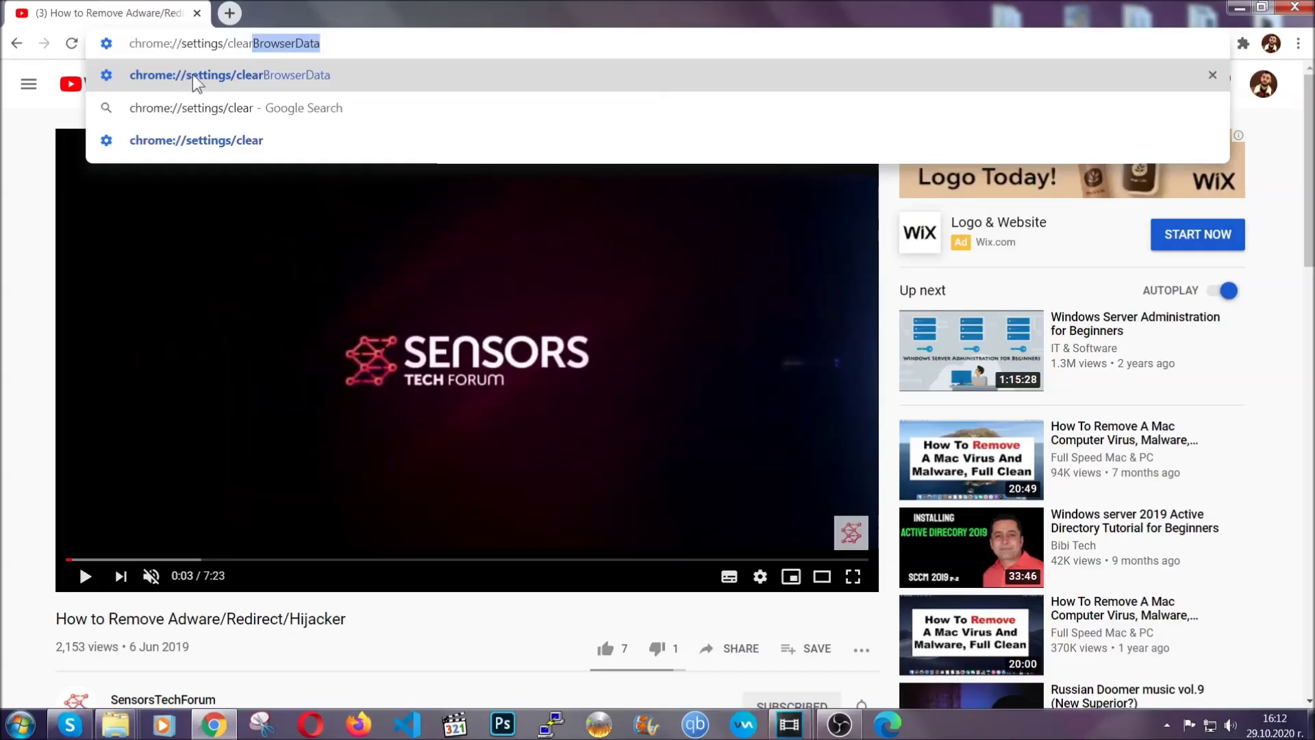
left_click(192, 74)
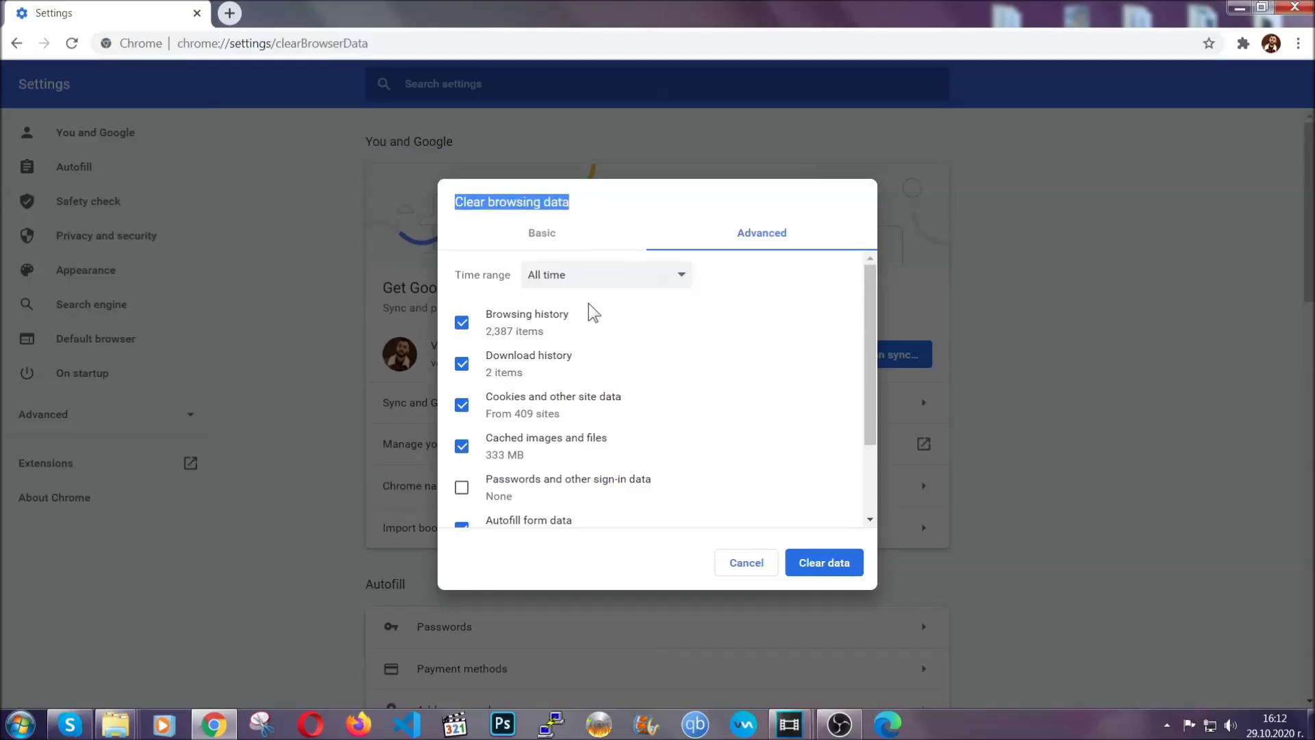
Clear Chrome's browsing data with the time range All time, leaving passwords and other sign-in data excluded.
left_click(598, 288)
left_click(585, 356)
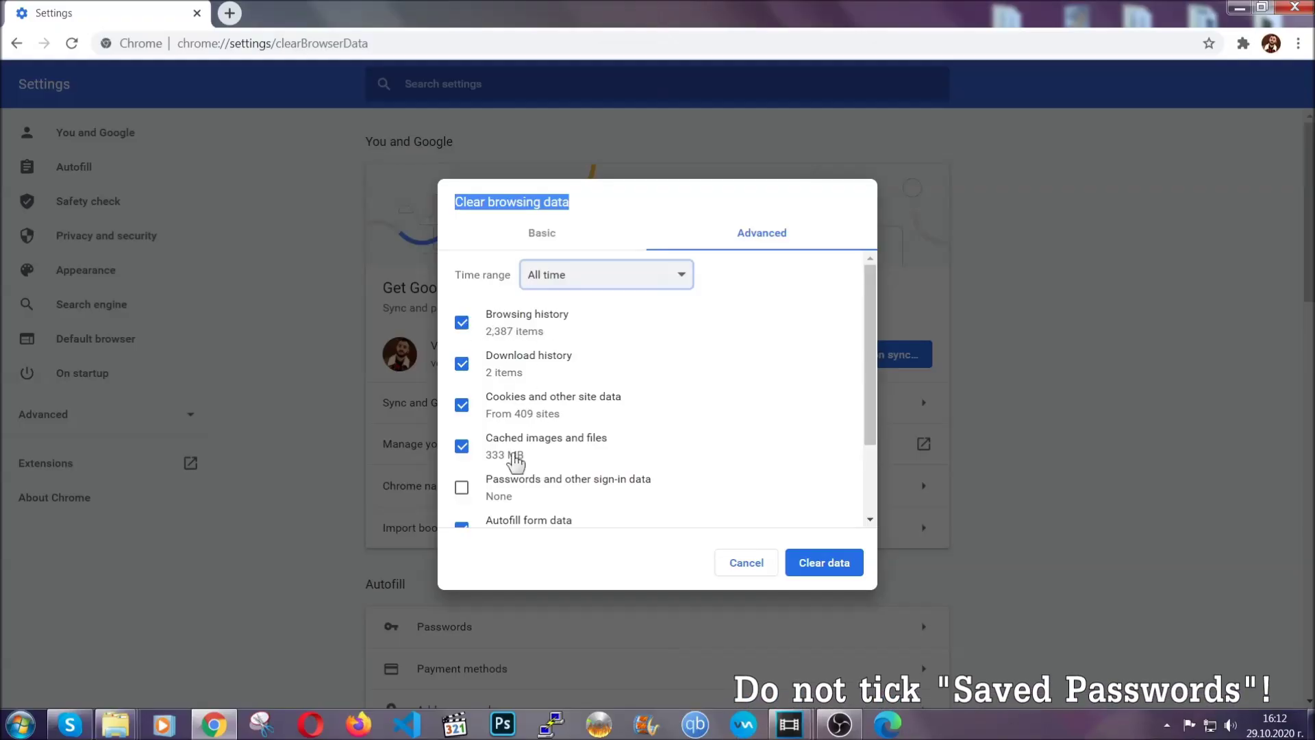
scroll(517, 455, "down", 2)
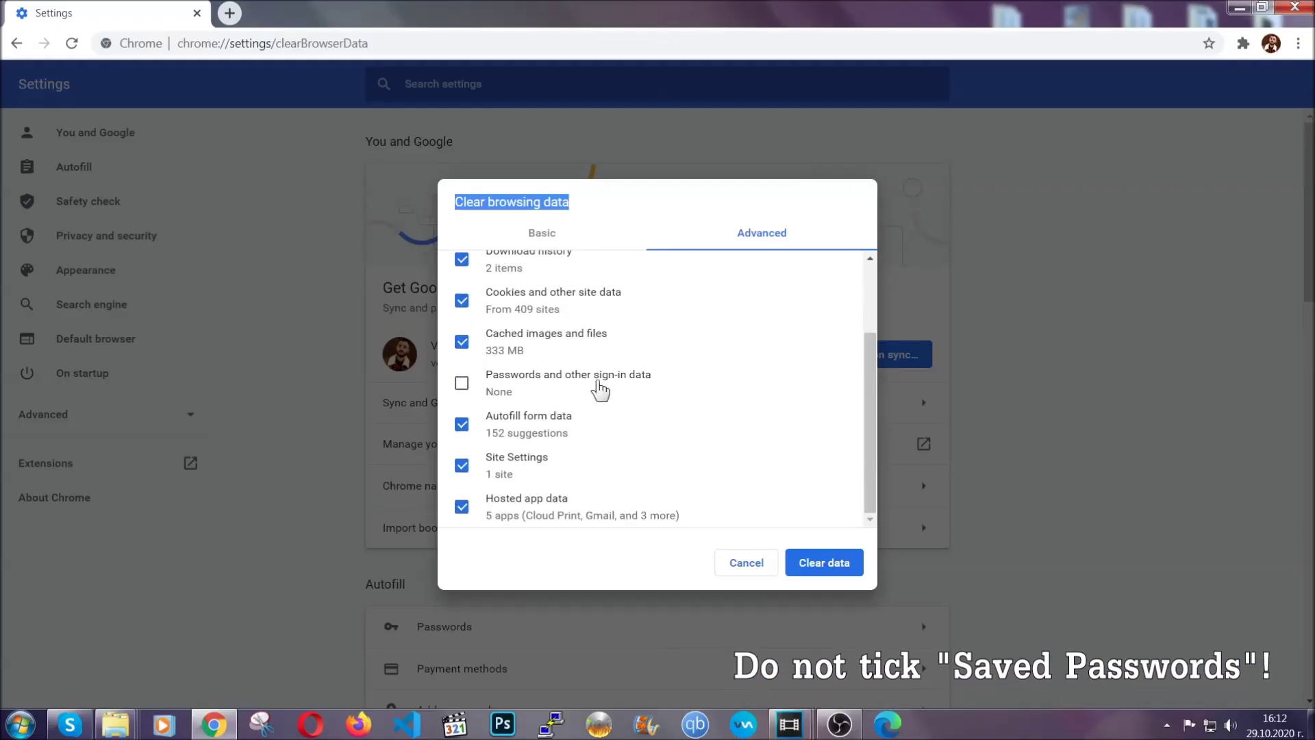
left_click(807, 562)
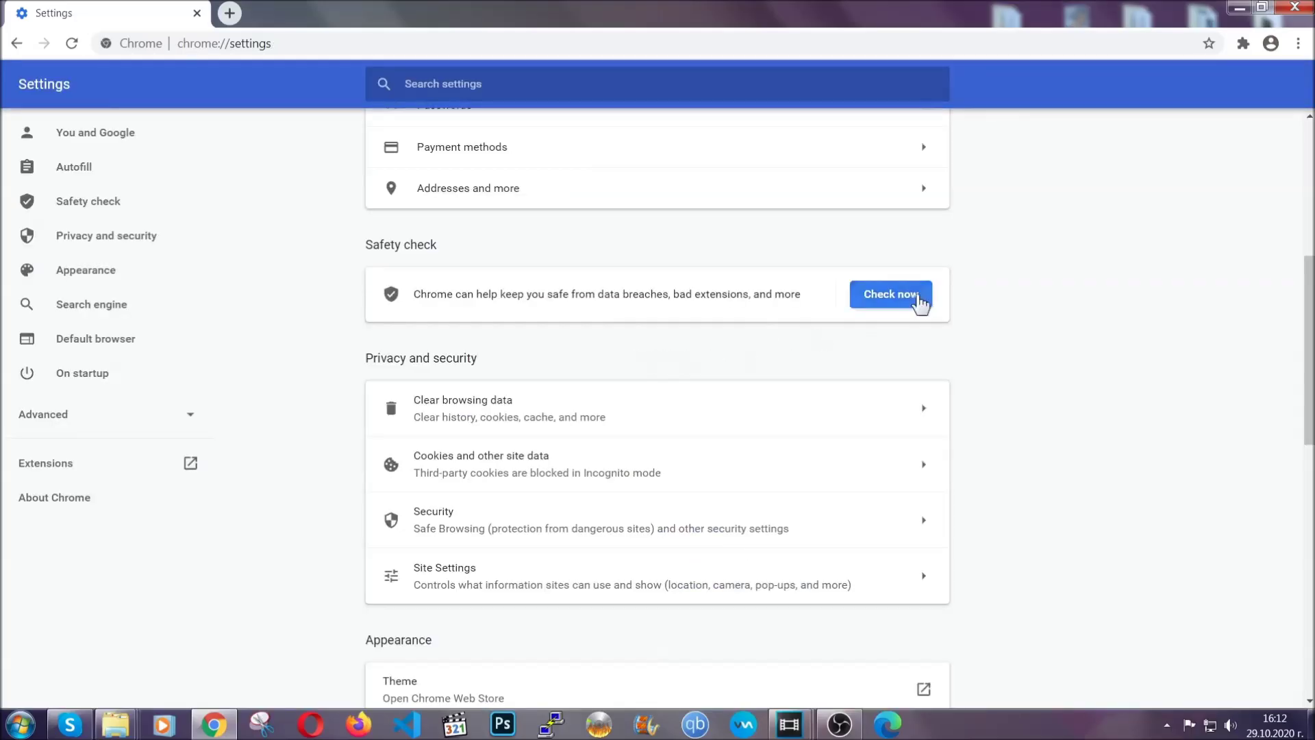
Remove the Bulk Media Downloader extension from Chrome, return to the Extensions page and minimize the browser window.
left_click(1299, 45)
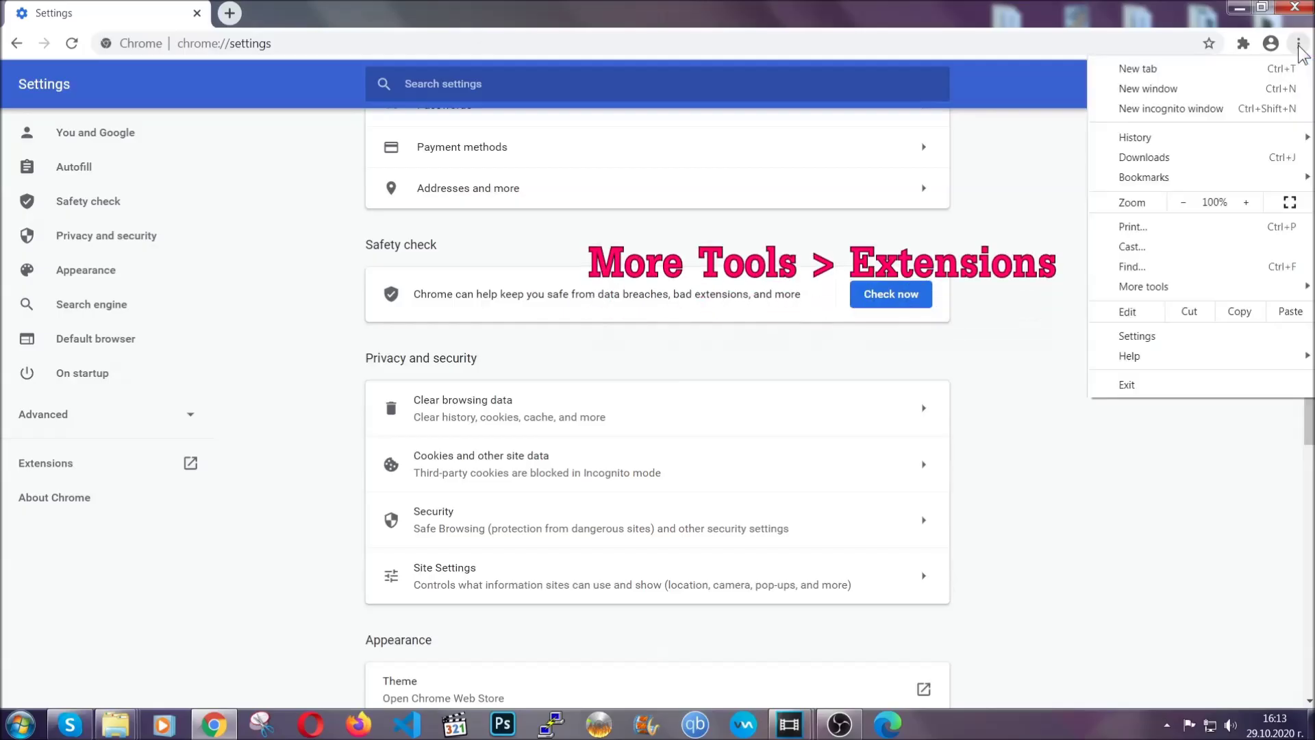
mouse_move(1207, 288)
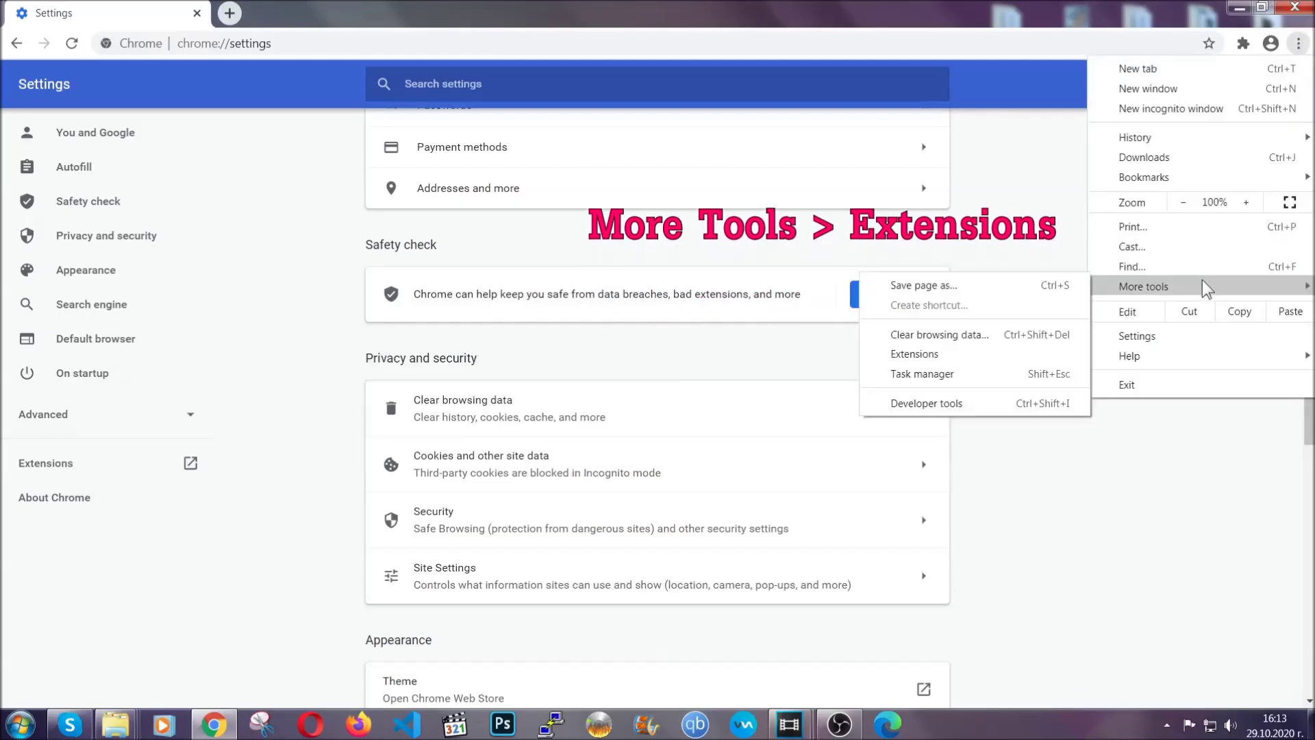
left_click(915, 354)
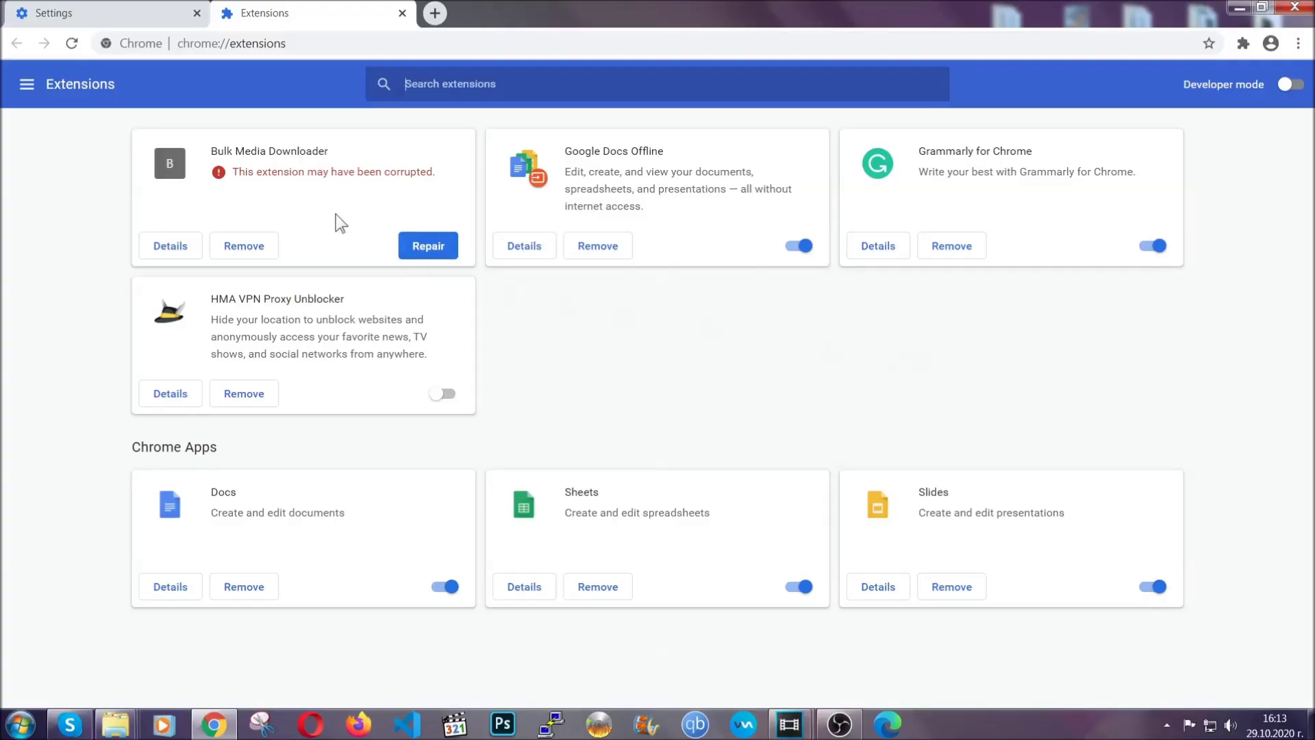
left_click(256, 246)
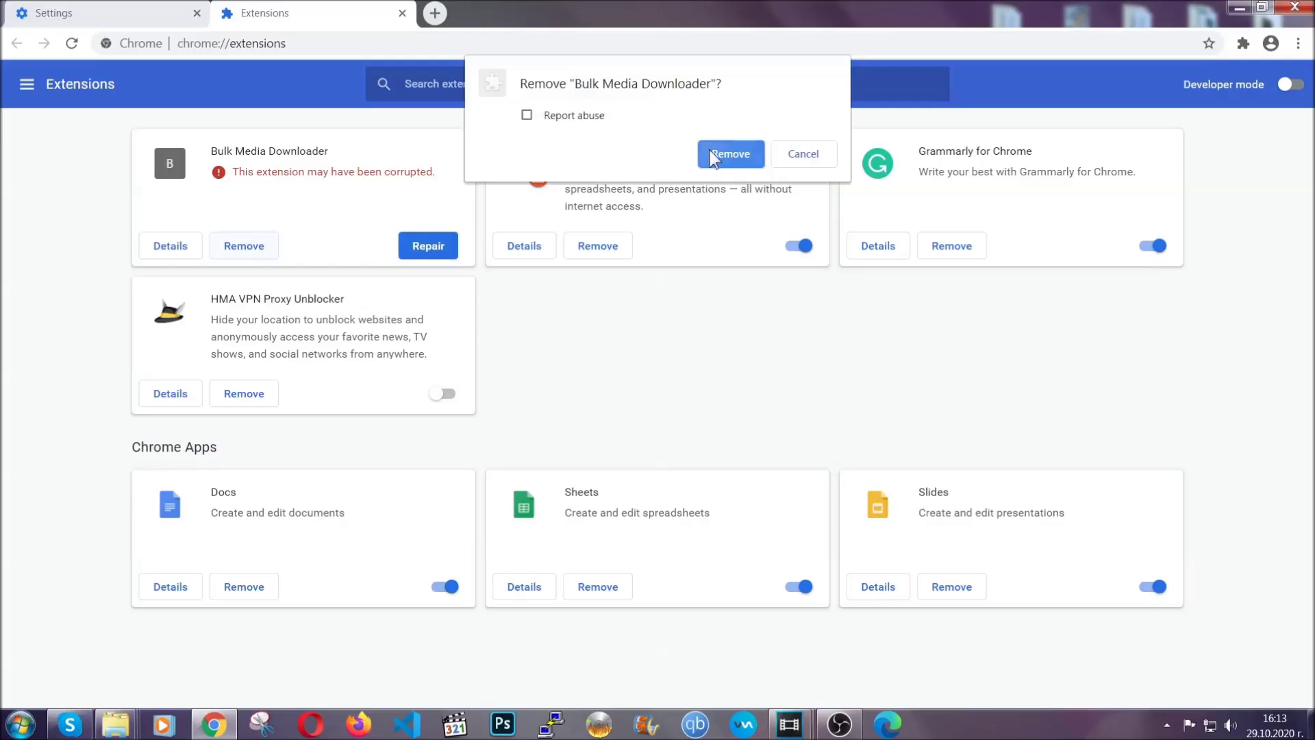
left_click(730, 153)
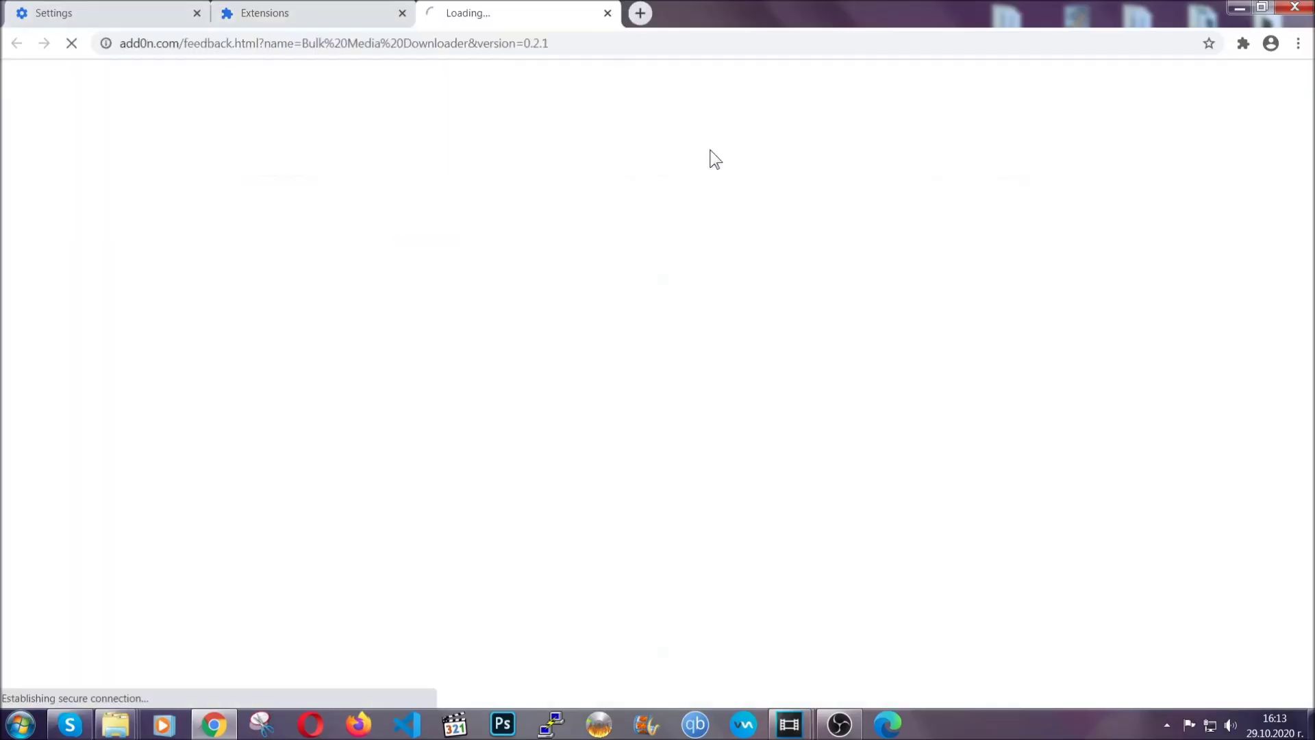
left_click(334, 15)
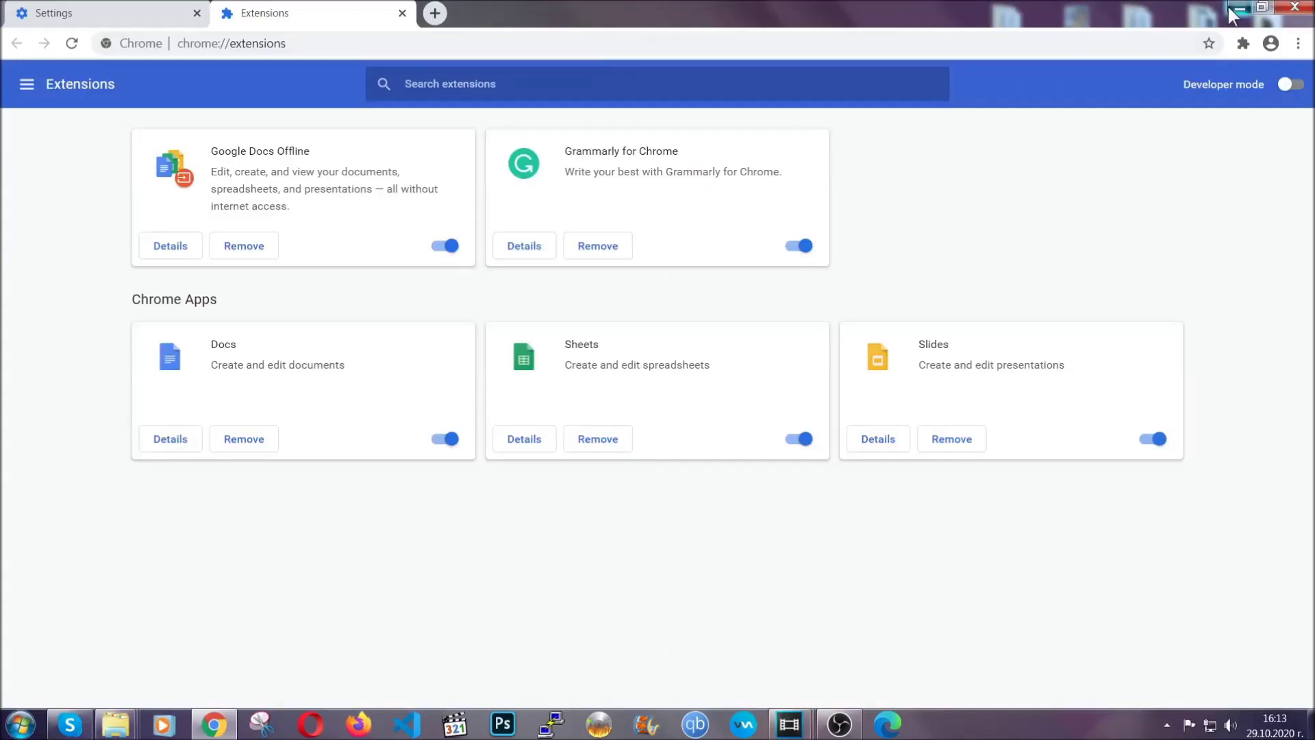
left_click(1237, 9)
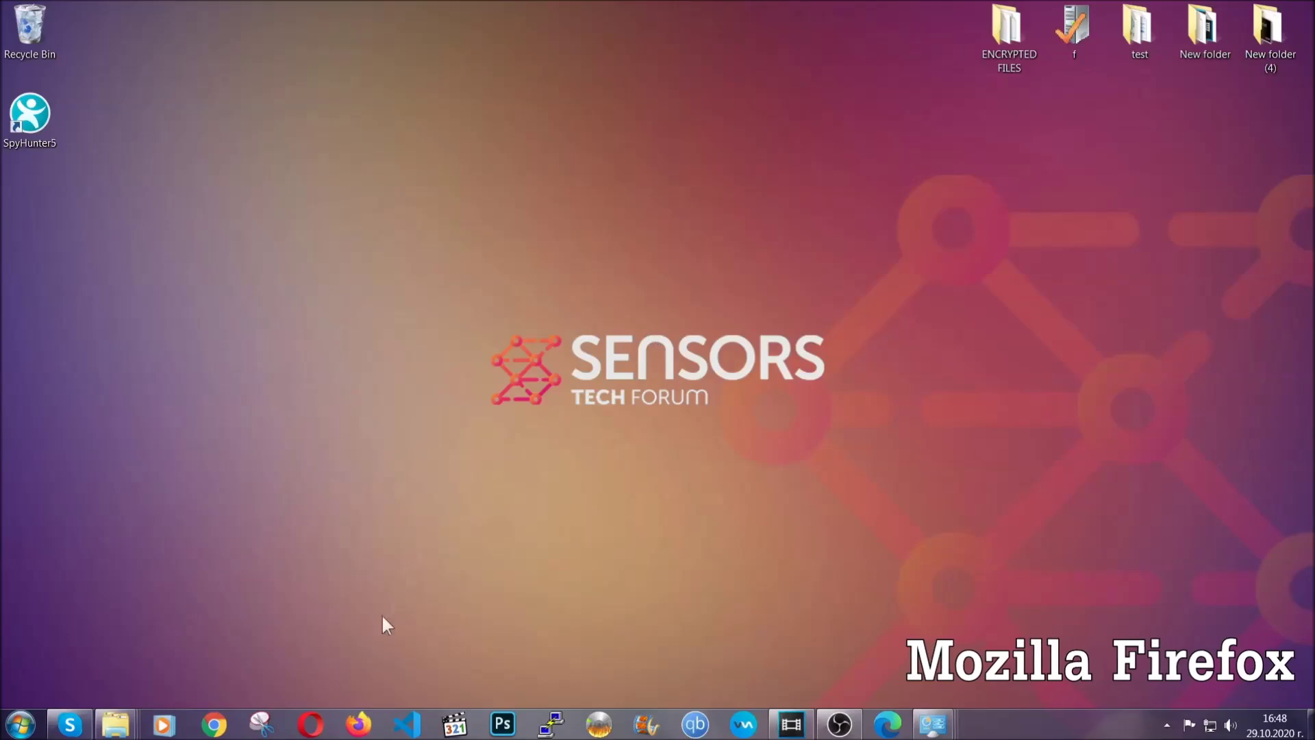
Switch to Mozilla Firefox and open the about:support troubleshooting page.
left_click(358, 719)
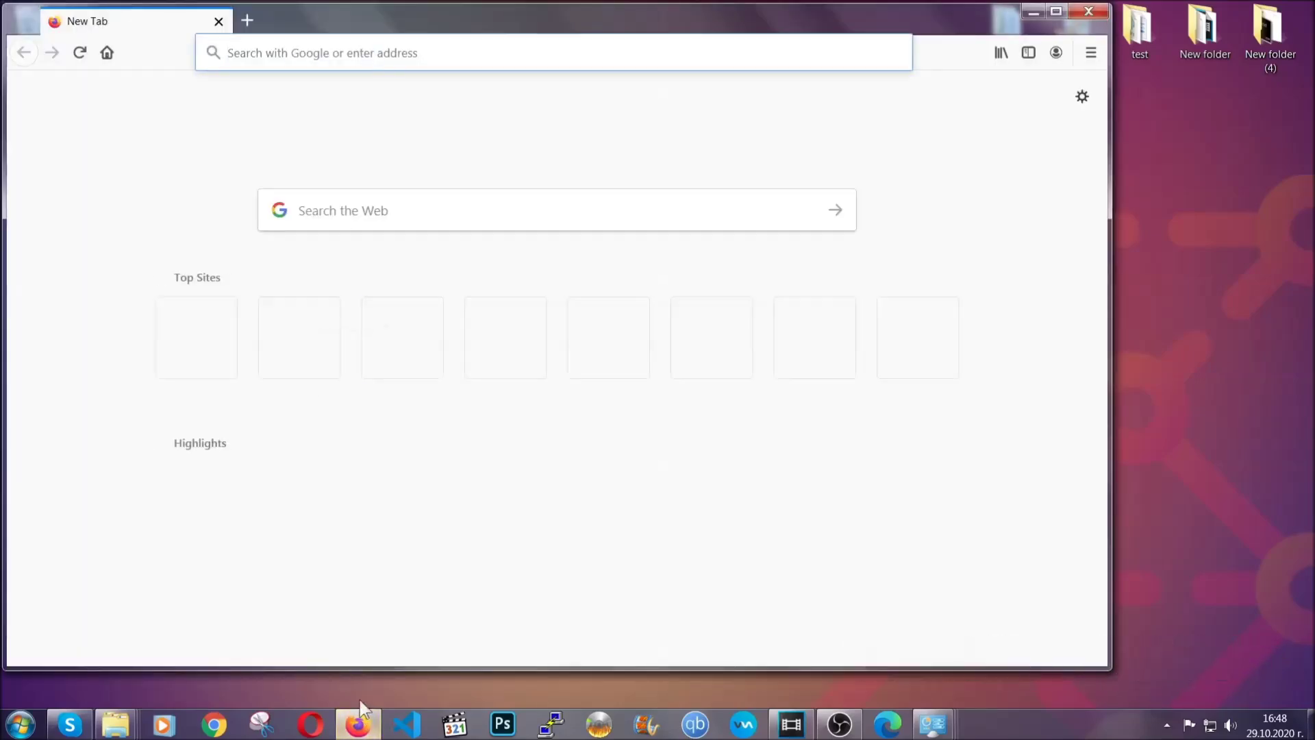
left_click(362, 53)
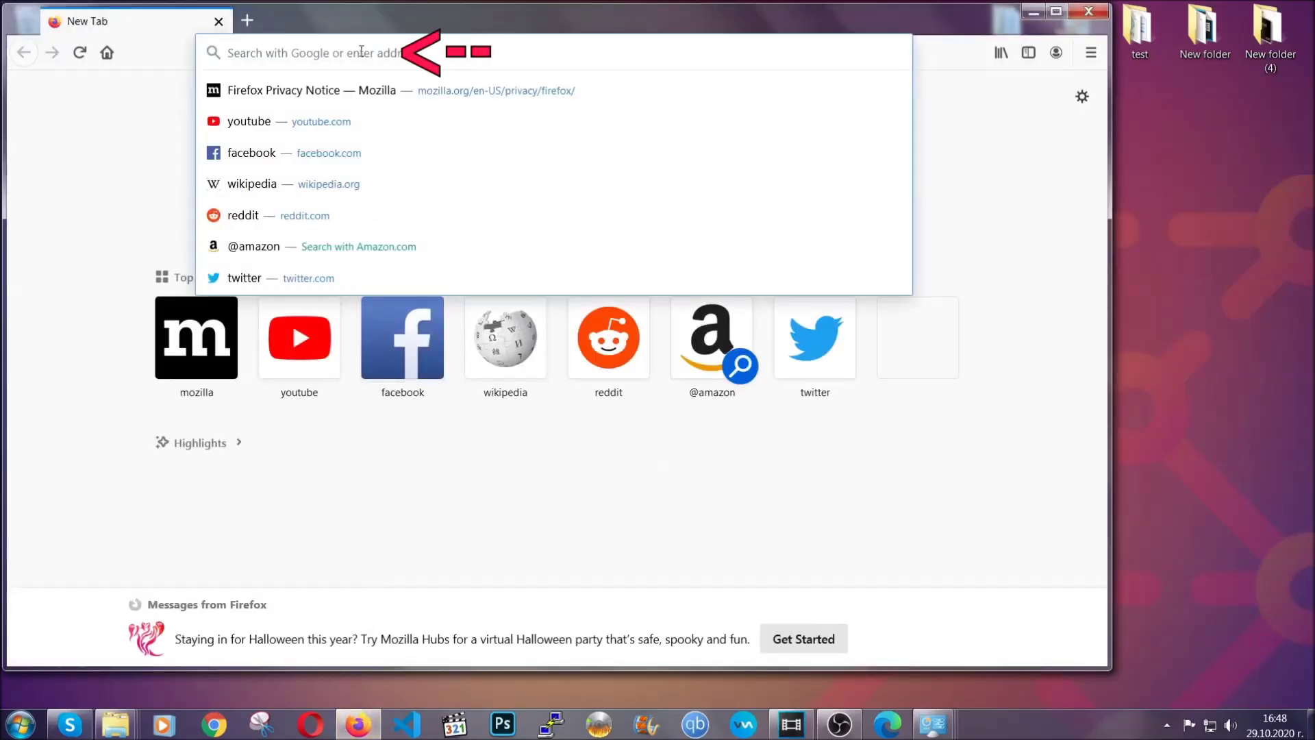
type("about:s")
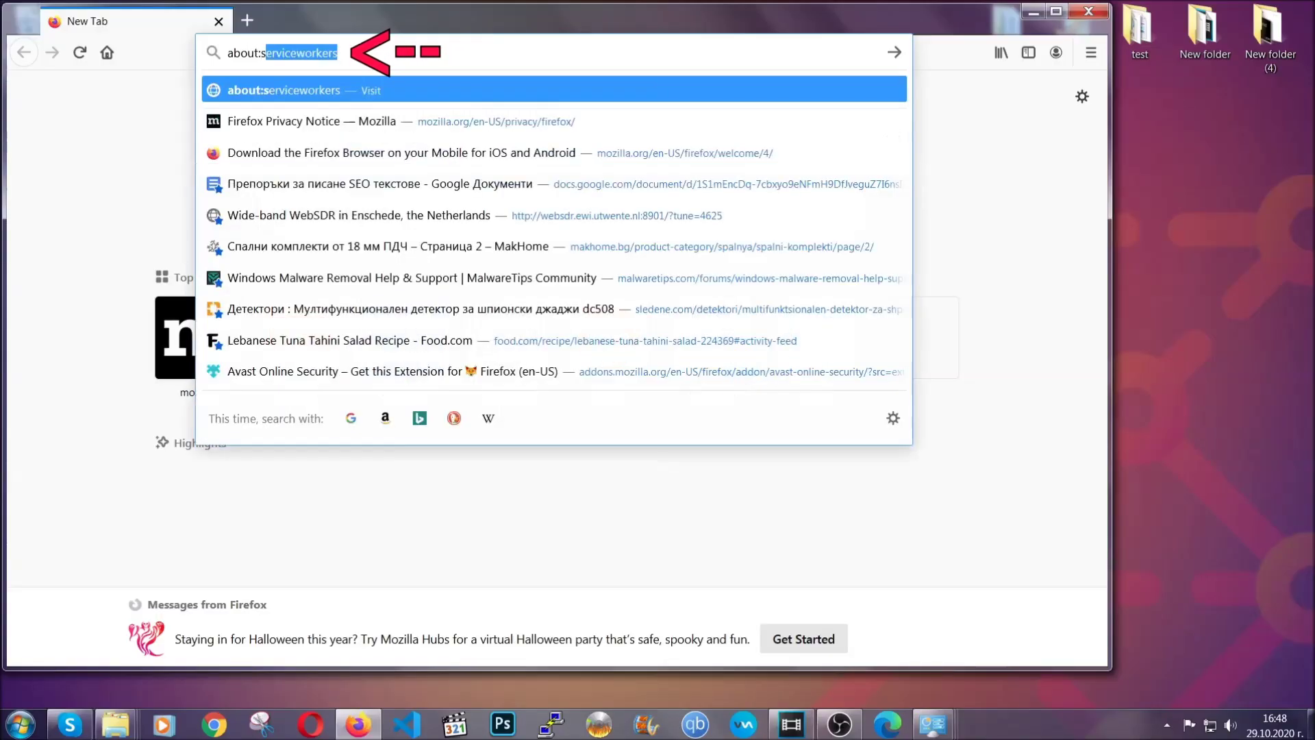
type("upport")
key("Return")
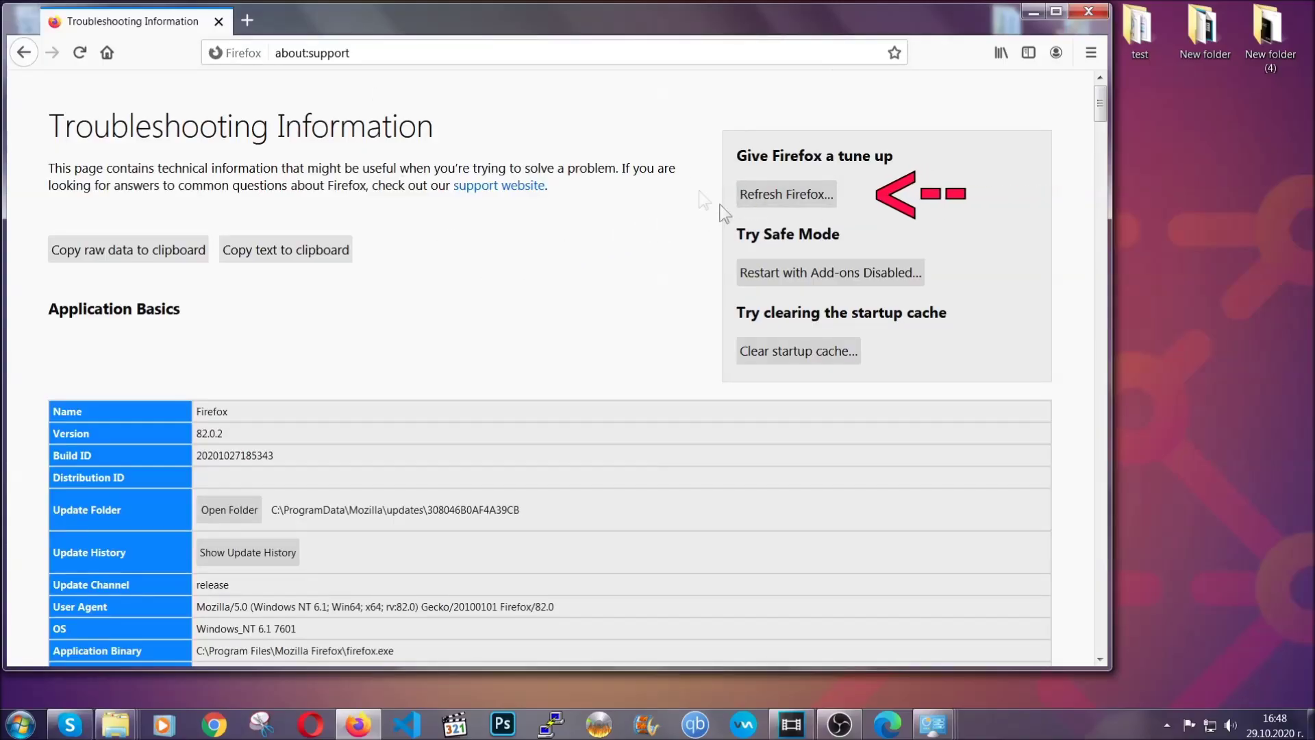
Refresh Firefox to its default settings, finish the import wizard and minimize the browser window.
left_click(778, 199)
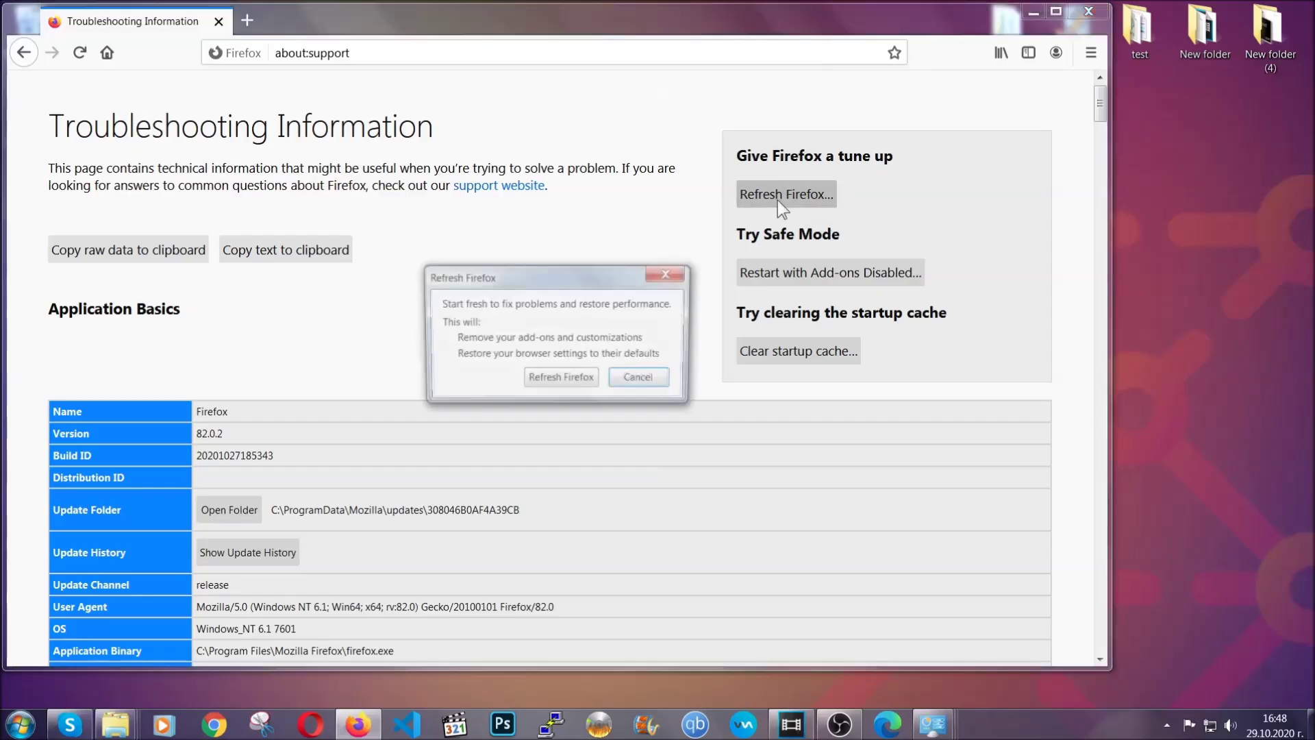
left_click(560, 380)
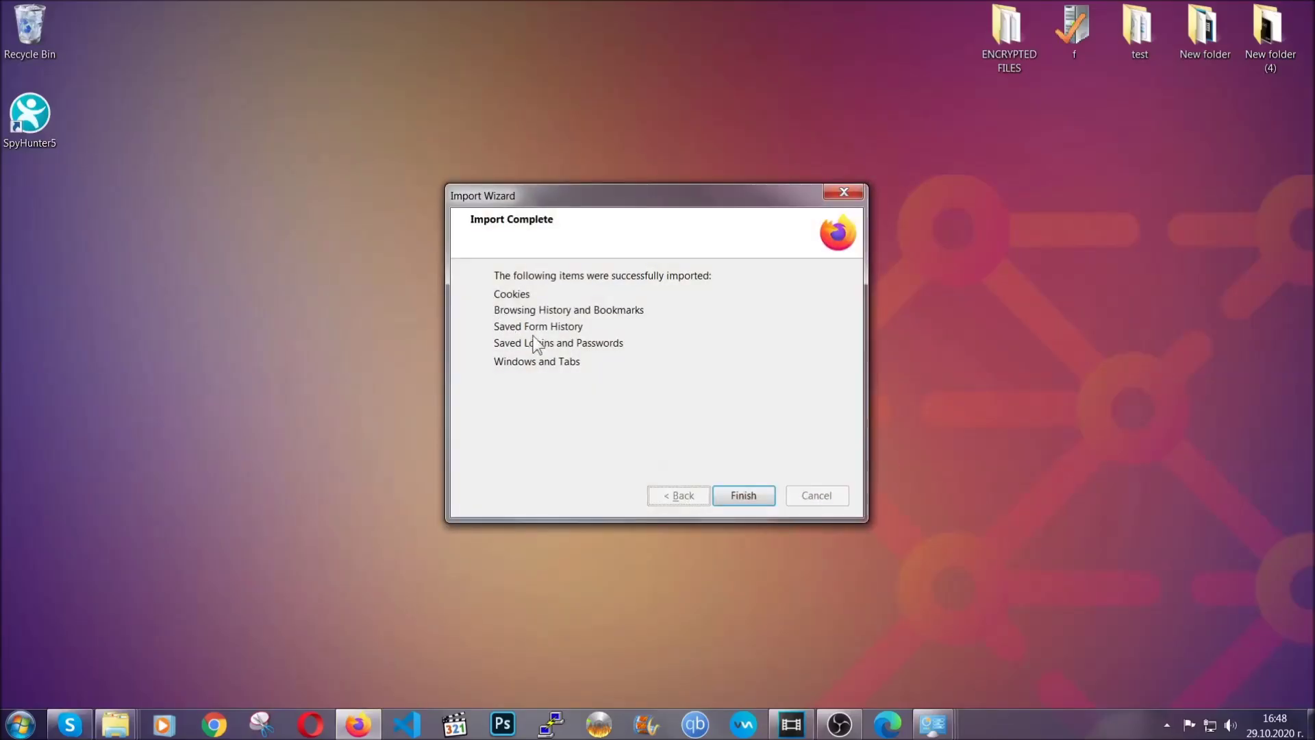
left_click(743, 495)
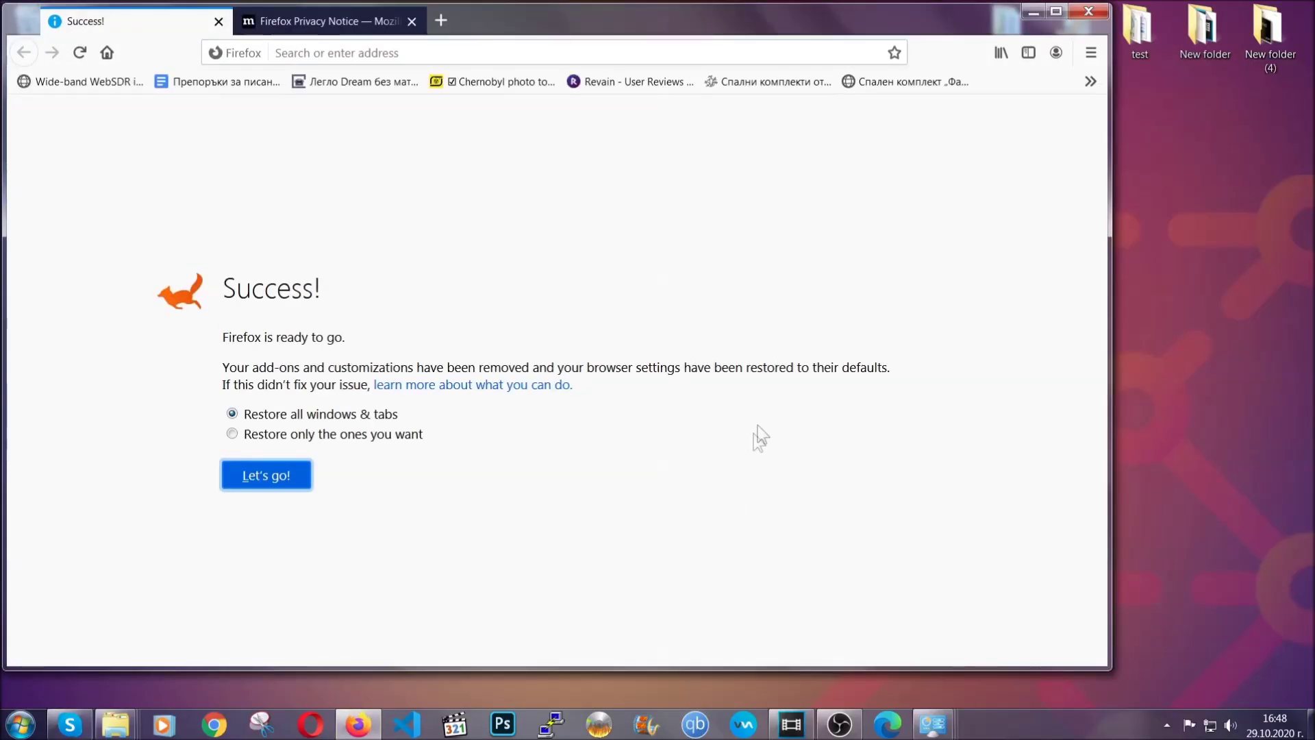
left_click(1030, 13)
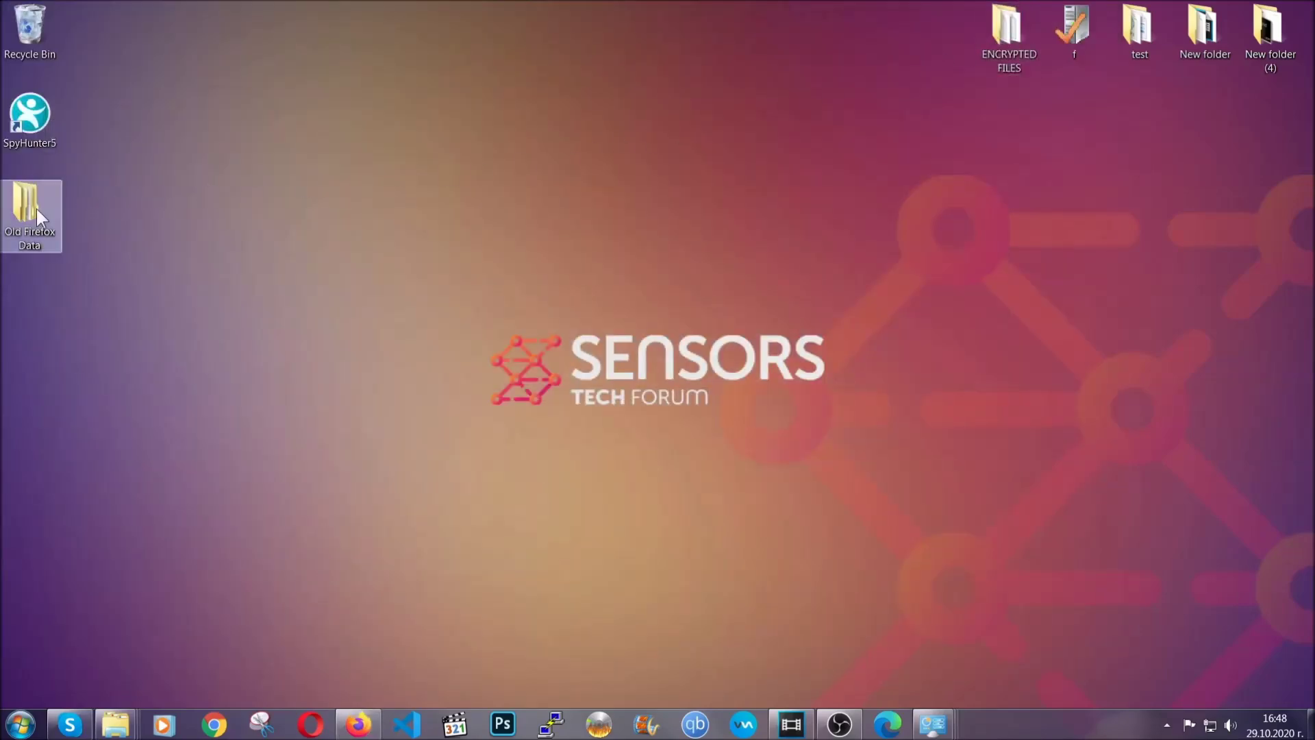
mouse_move(10, 234)
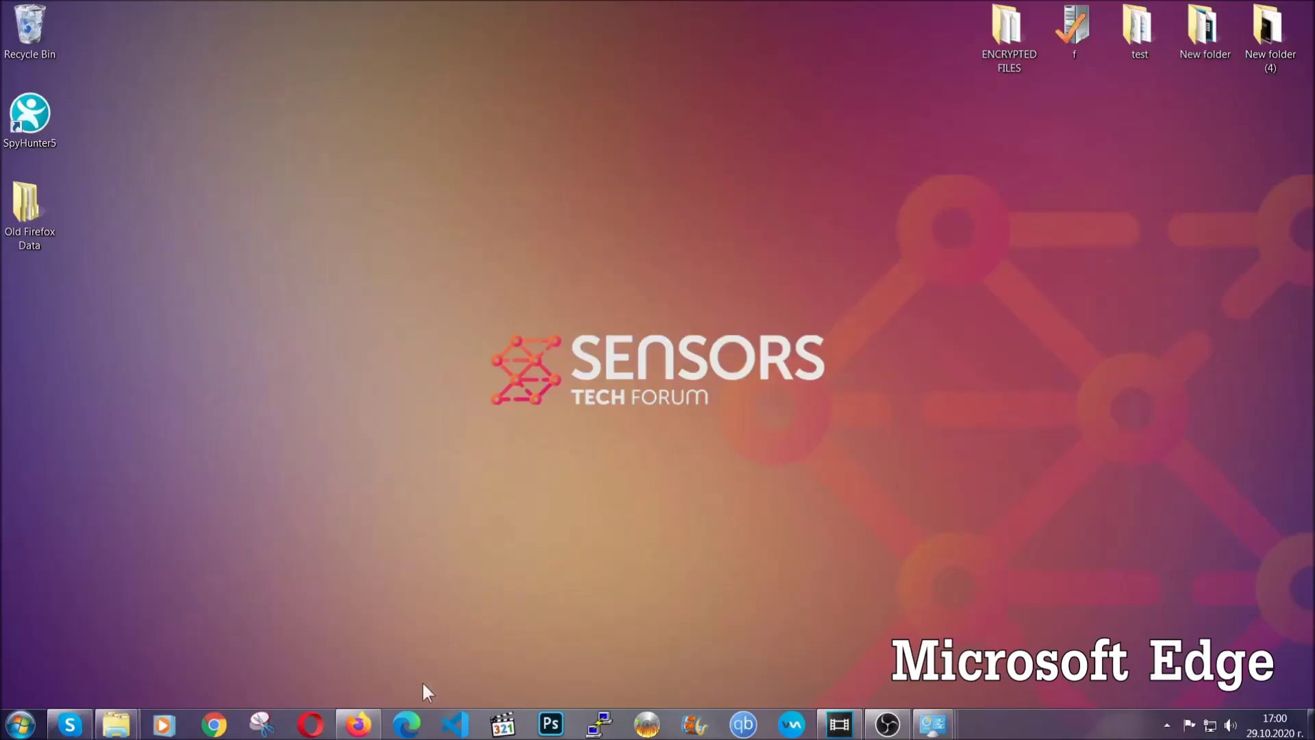
Switch to Microsoft Edge and go to edge://settings/clearBrowserData.
left_click(407, 723)
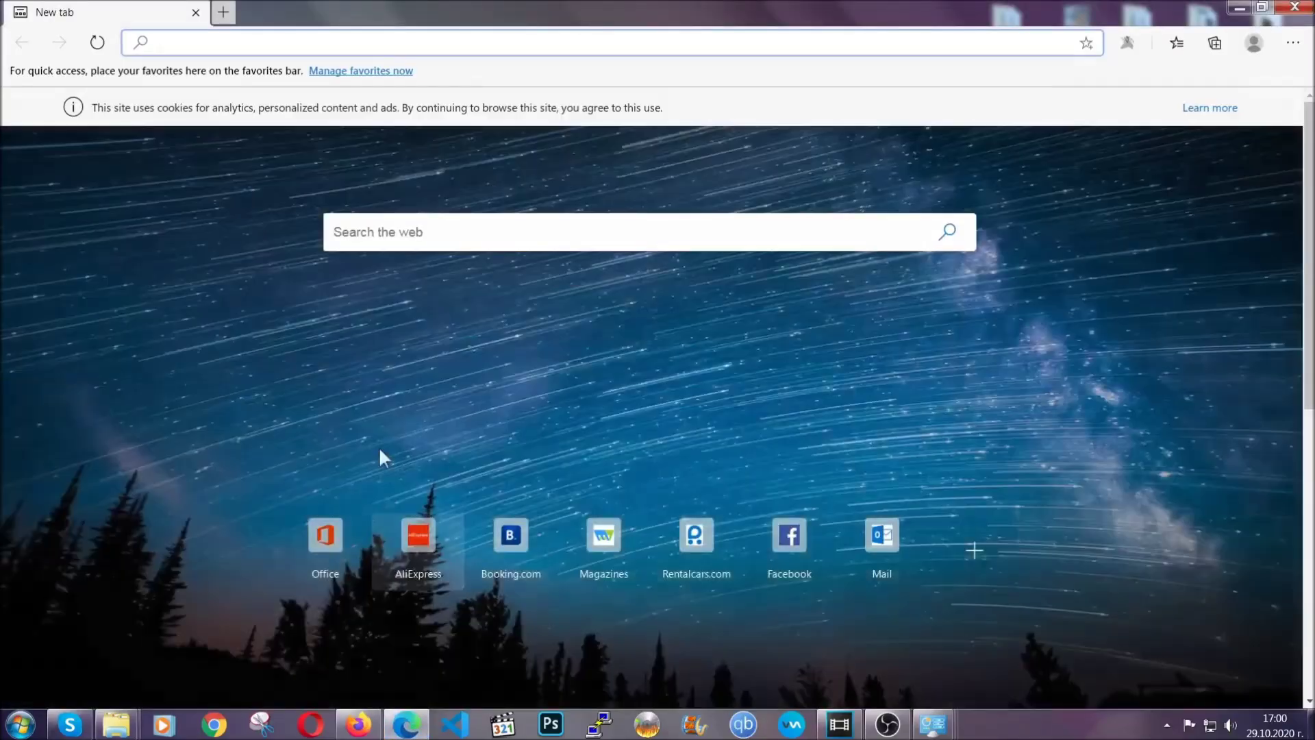
type("ed")
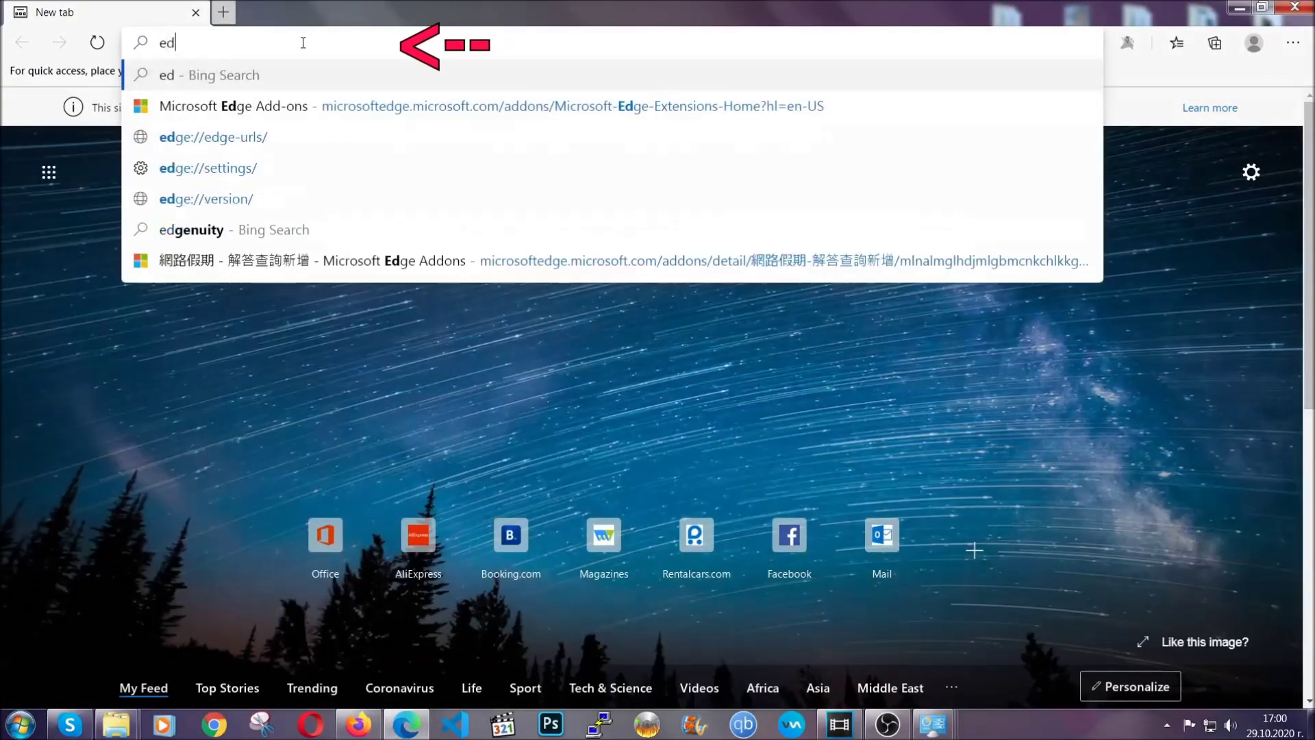
type("ge://")
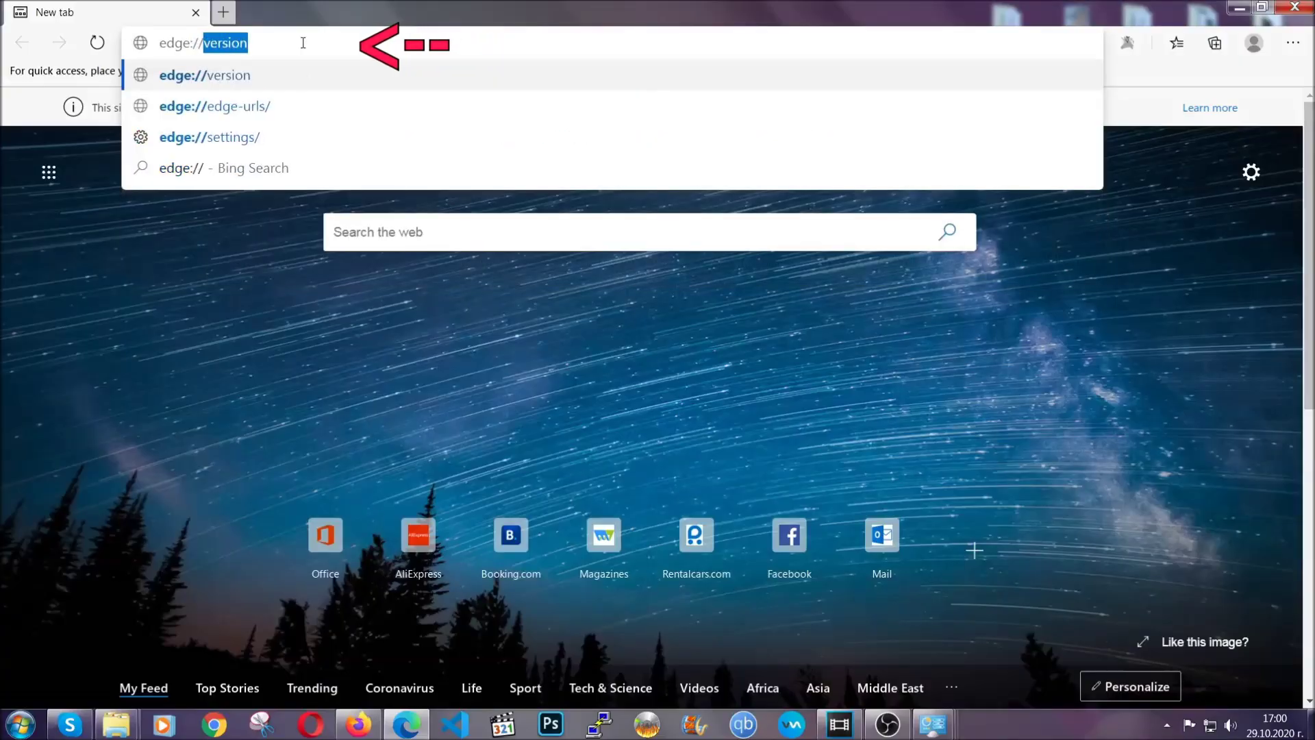
type("settings")
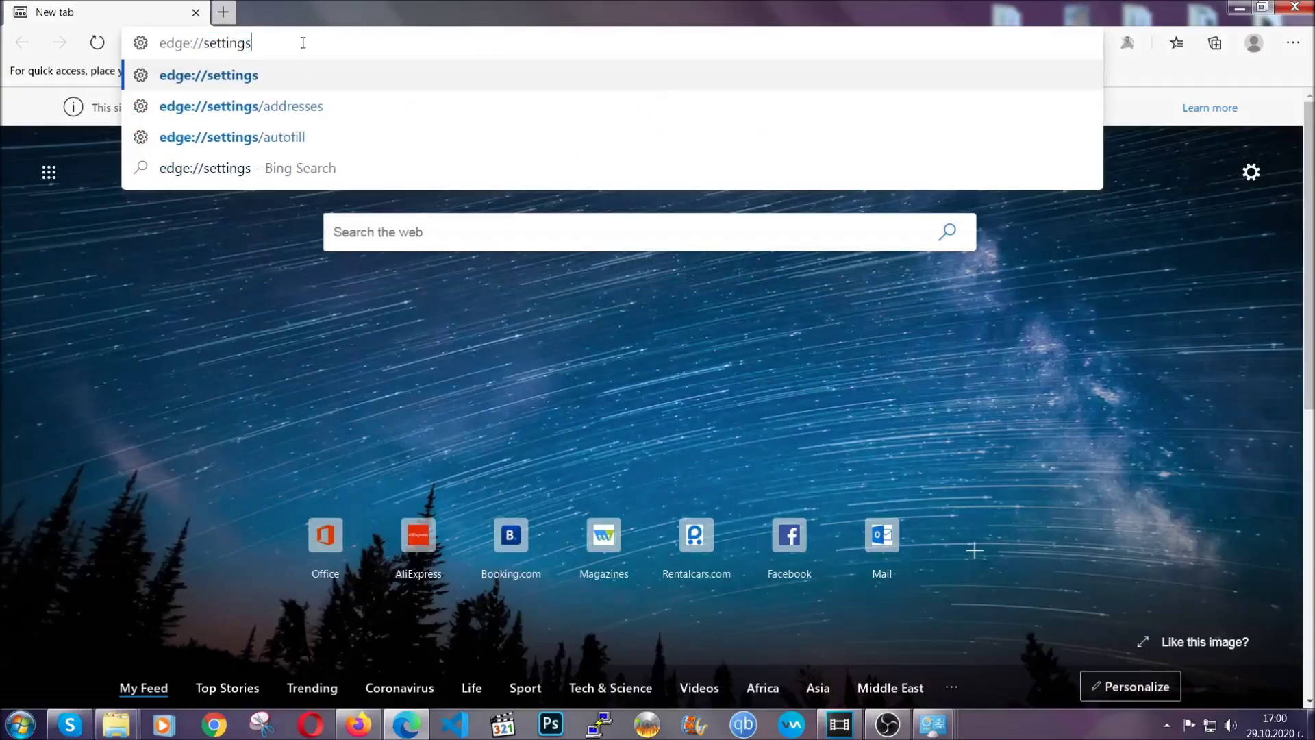
type("/clear")
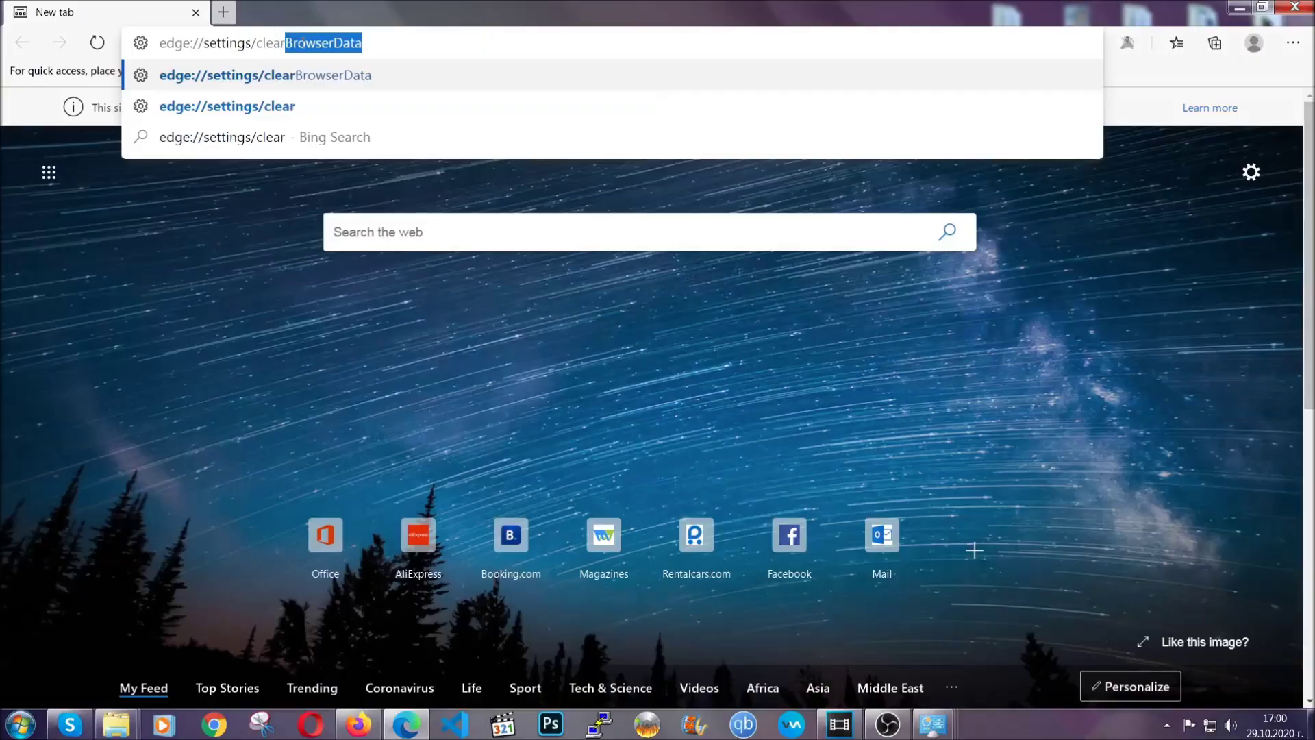
type("BrowserData")
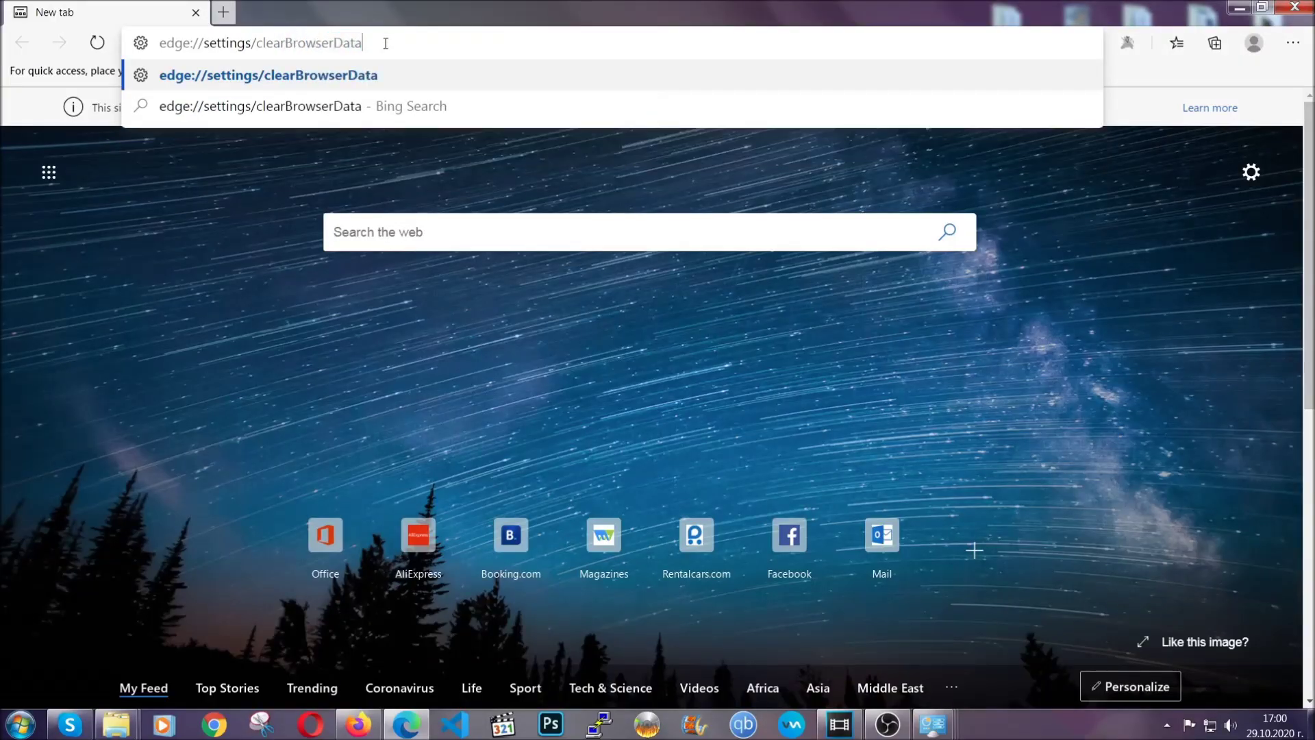
key("Return")
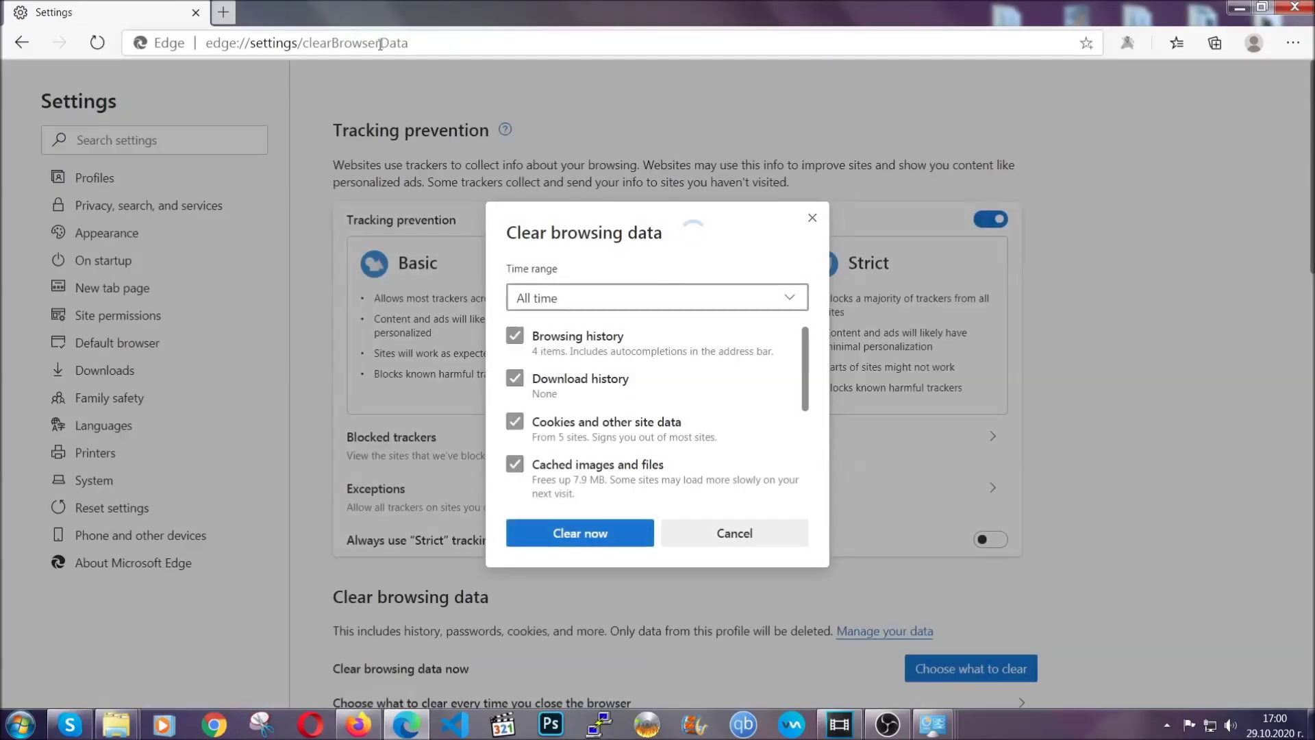
Clear Edge's browsing data with the time range All time, leaving passwords excluded.
left_click(518, 305)
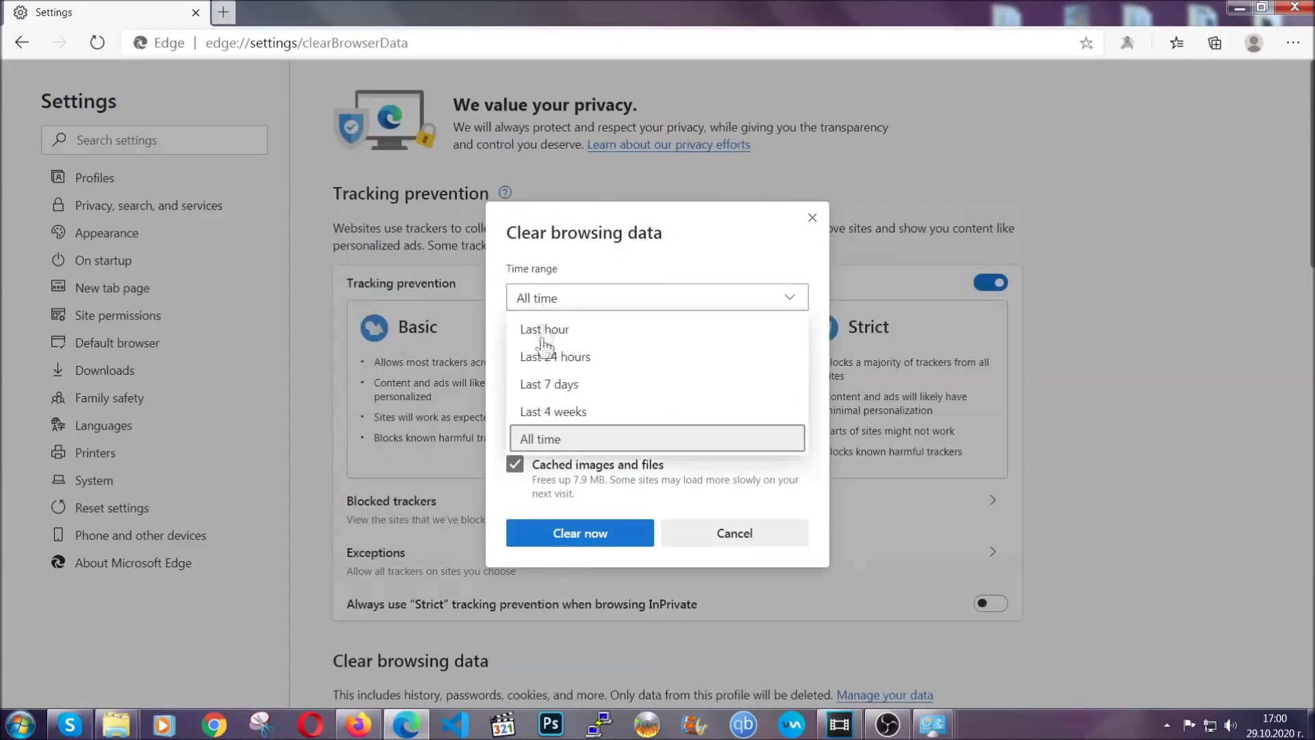
left_click(542, 438)
scroll(551, 425, "down", 2)
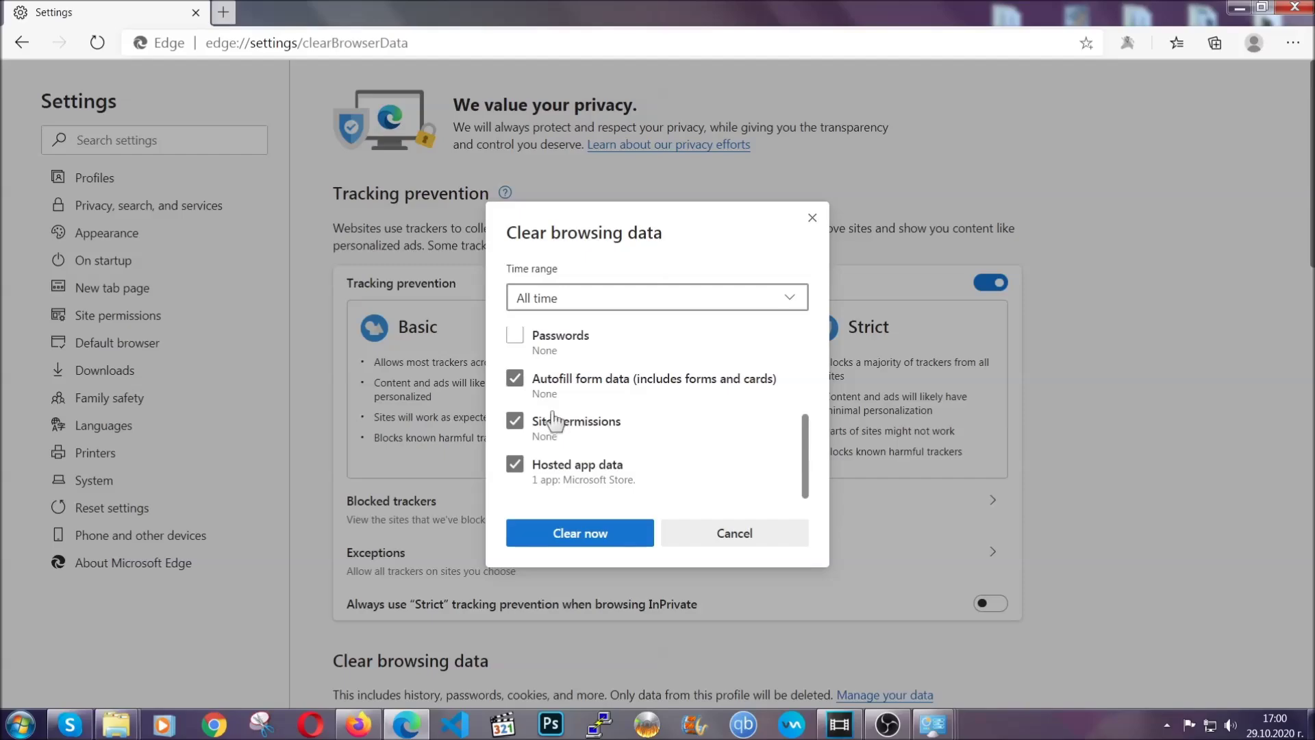
left_click(574, 534)
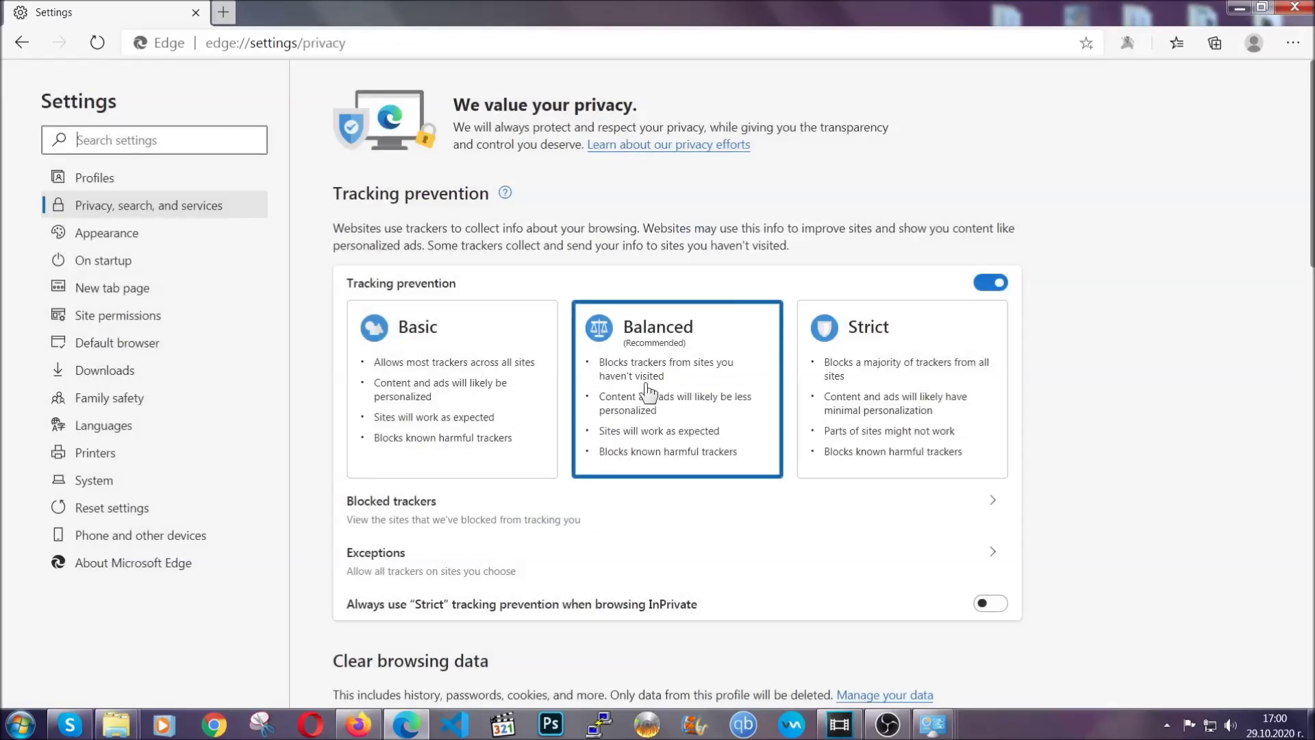
Remove the installed extension 網路假期 - 解答查詢新增 from Edge and close the browser.
left_click(1293, 43)
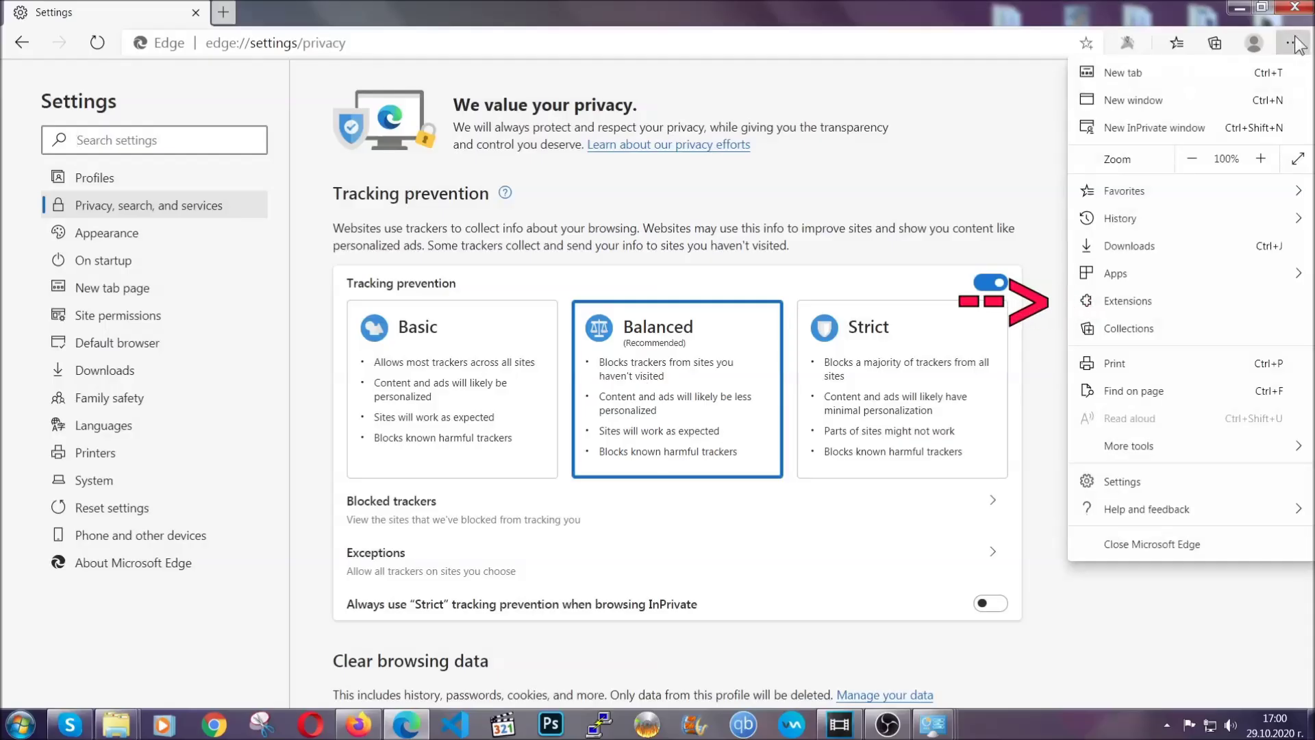
left_click(1200, 299)
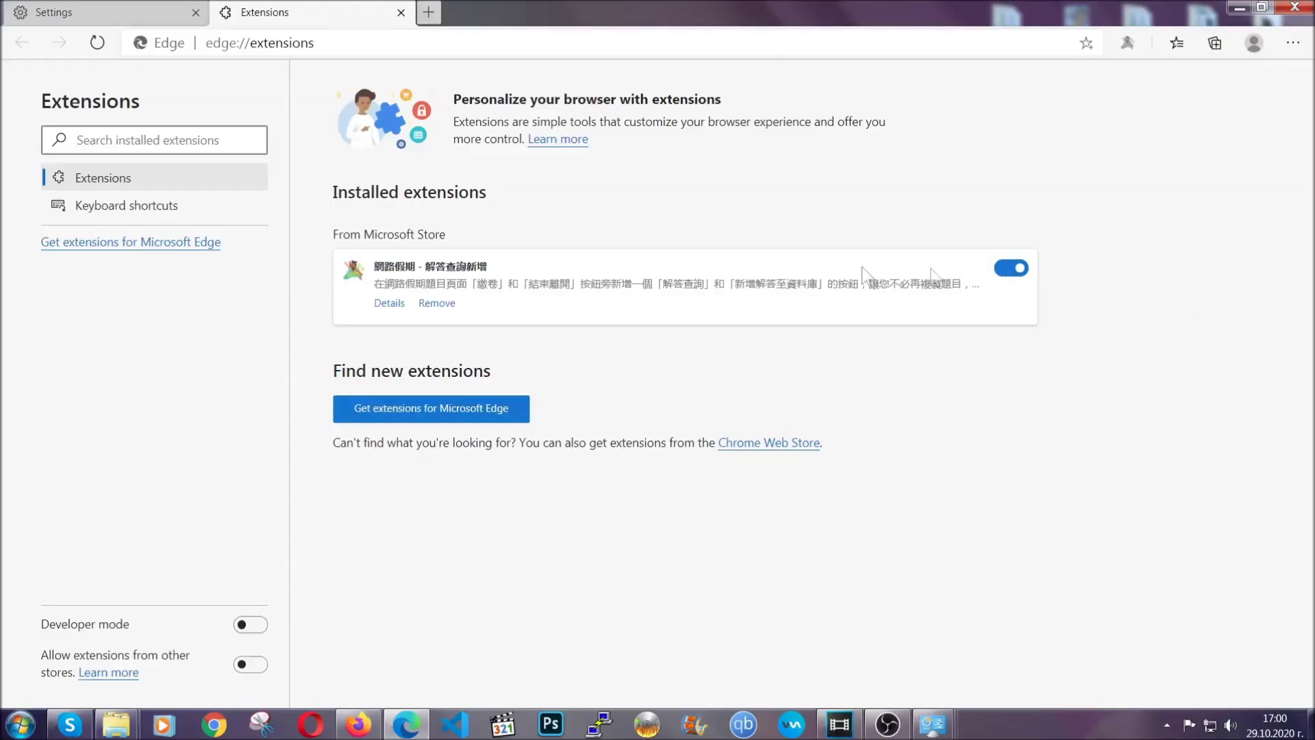
left_click(432, 306)
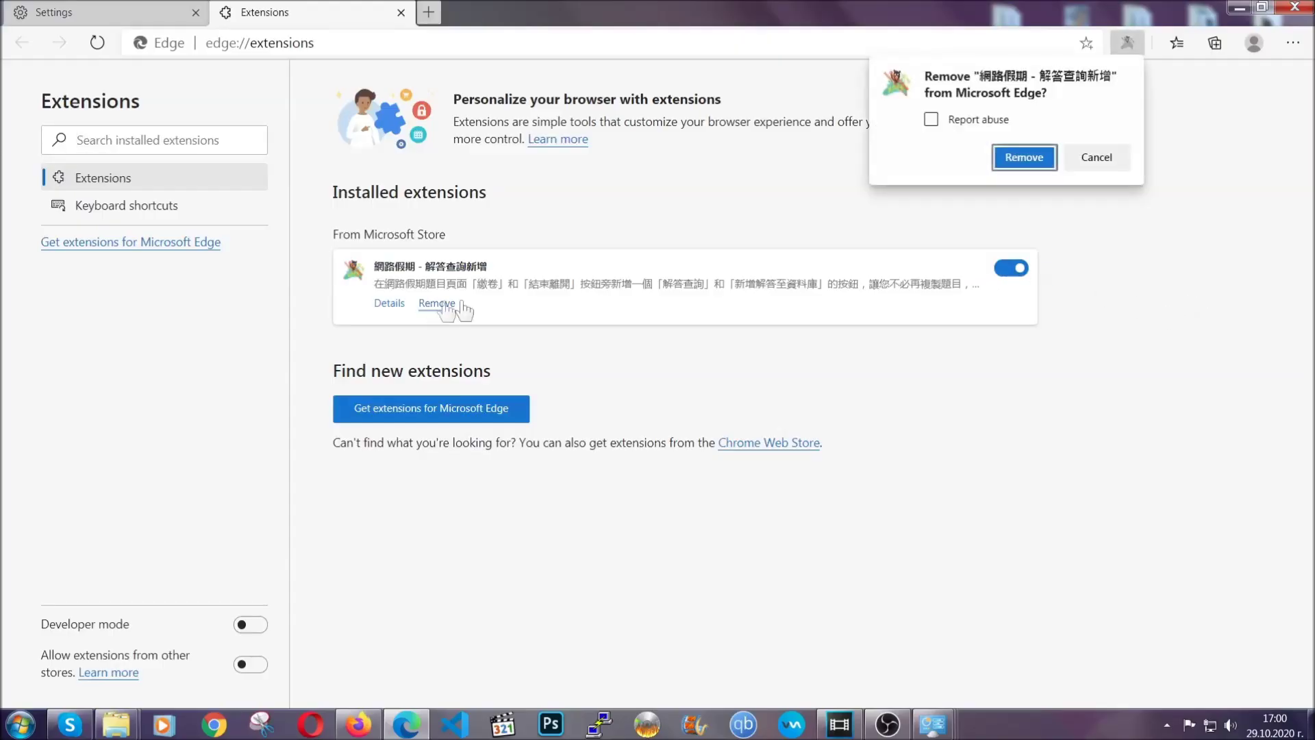
left_click(1021, 157)
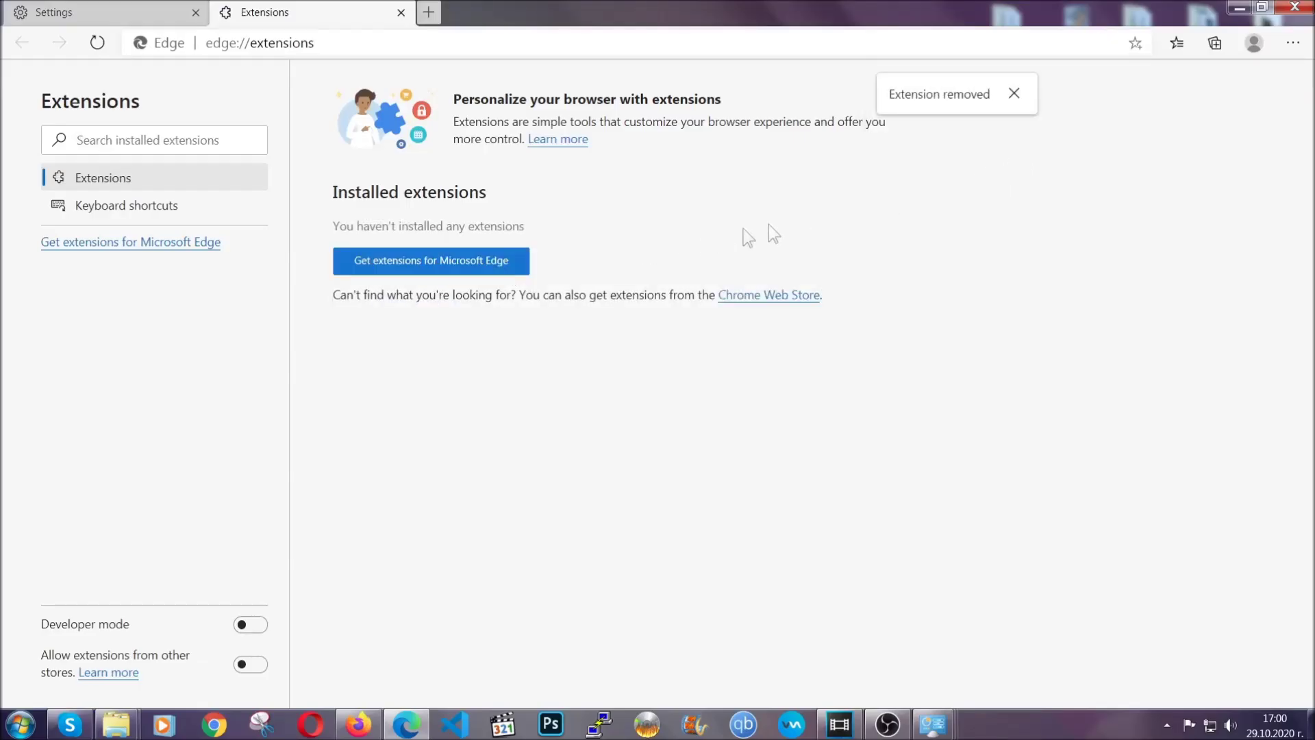
left_click(1305, 8)
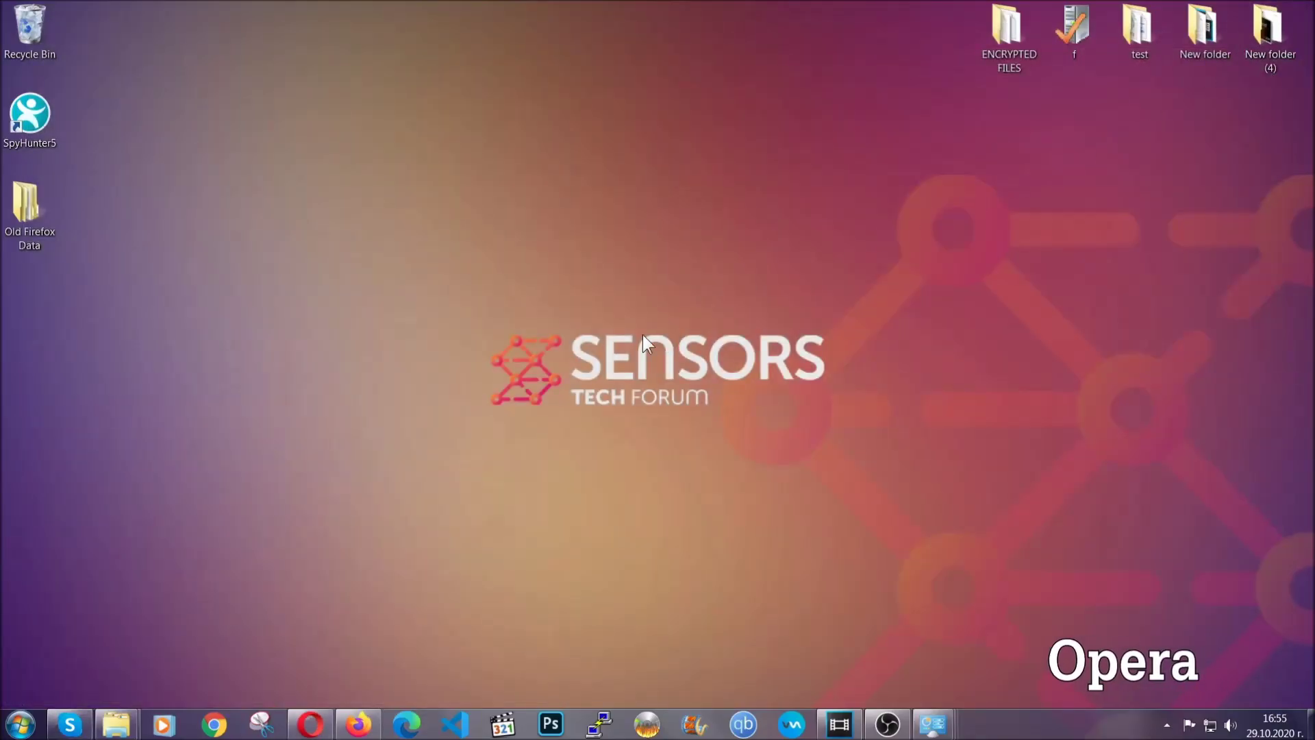
Switch to Opera and go to opera://settings/clearBrowserData.
left_click(312, 723)
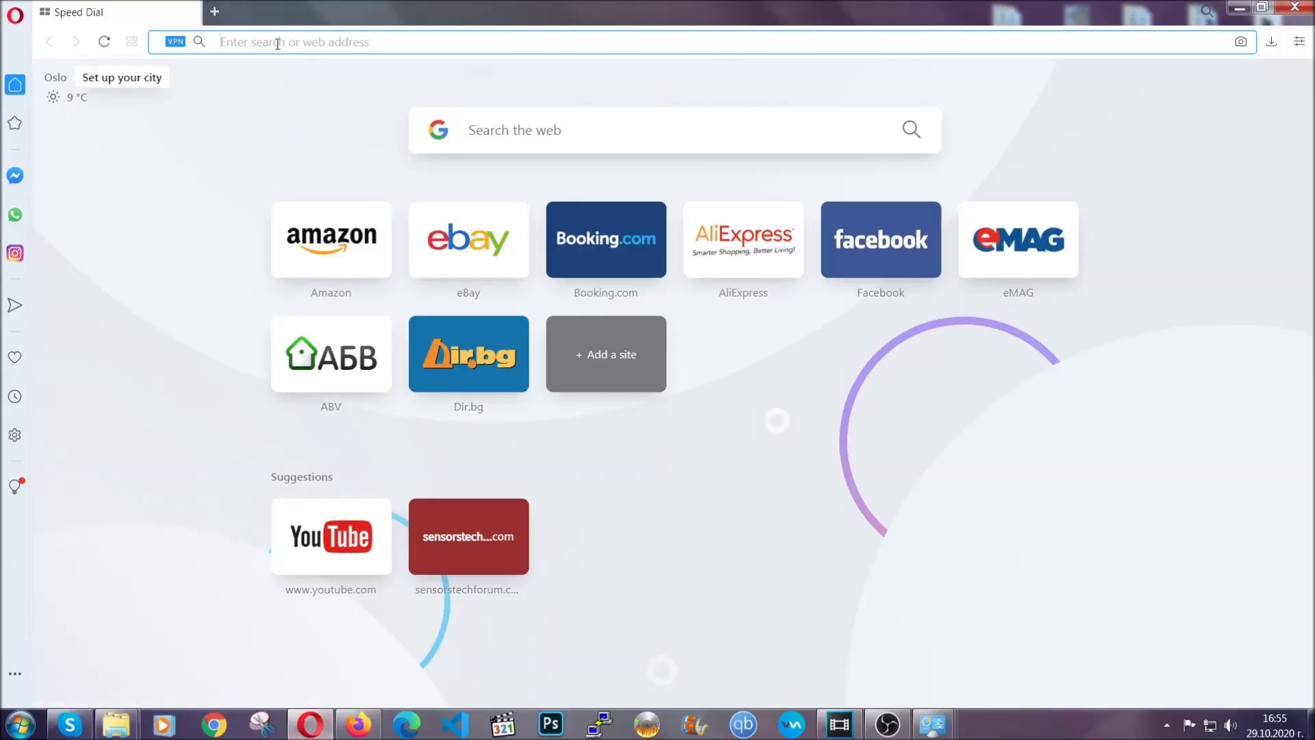
type("opera:")
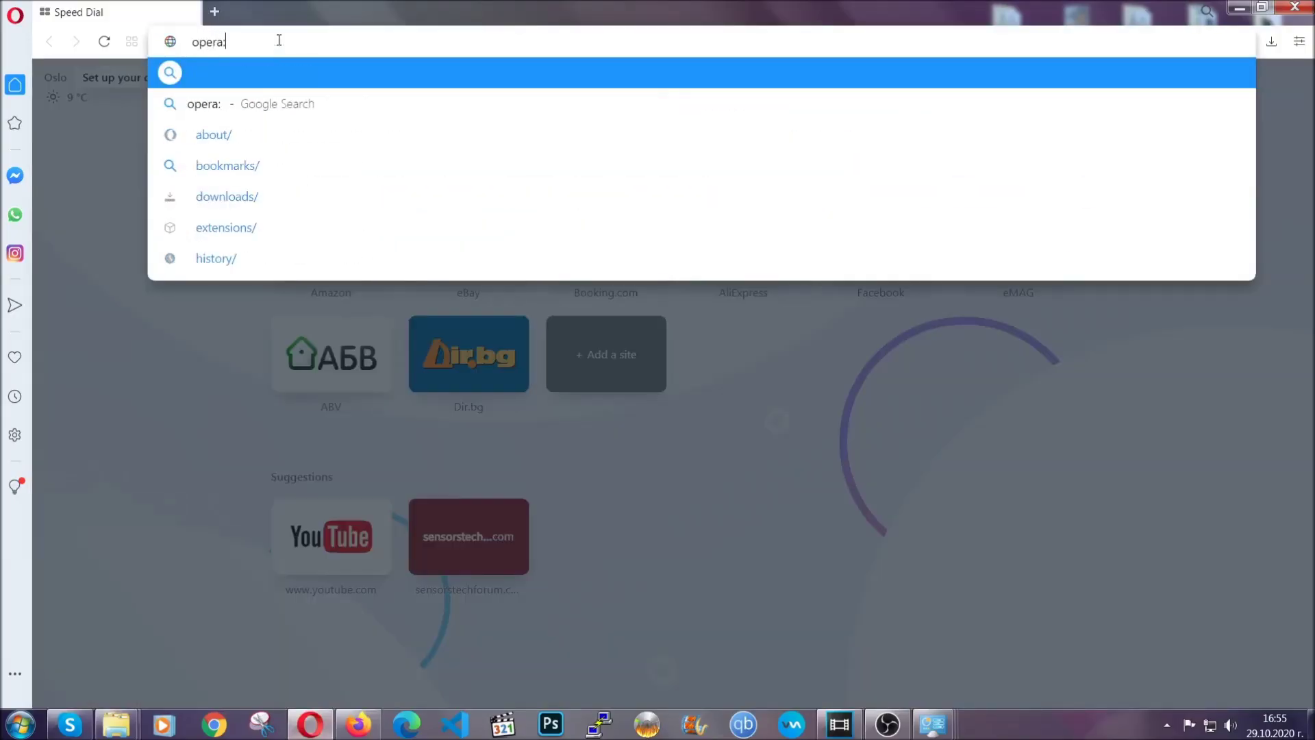
type("//setting")
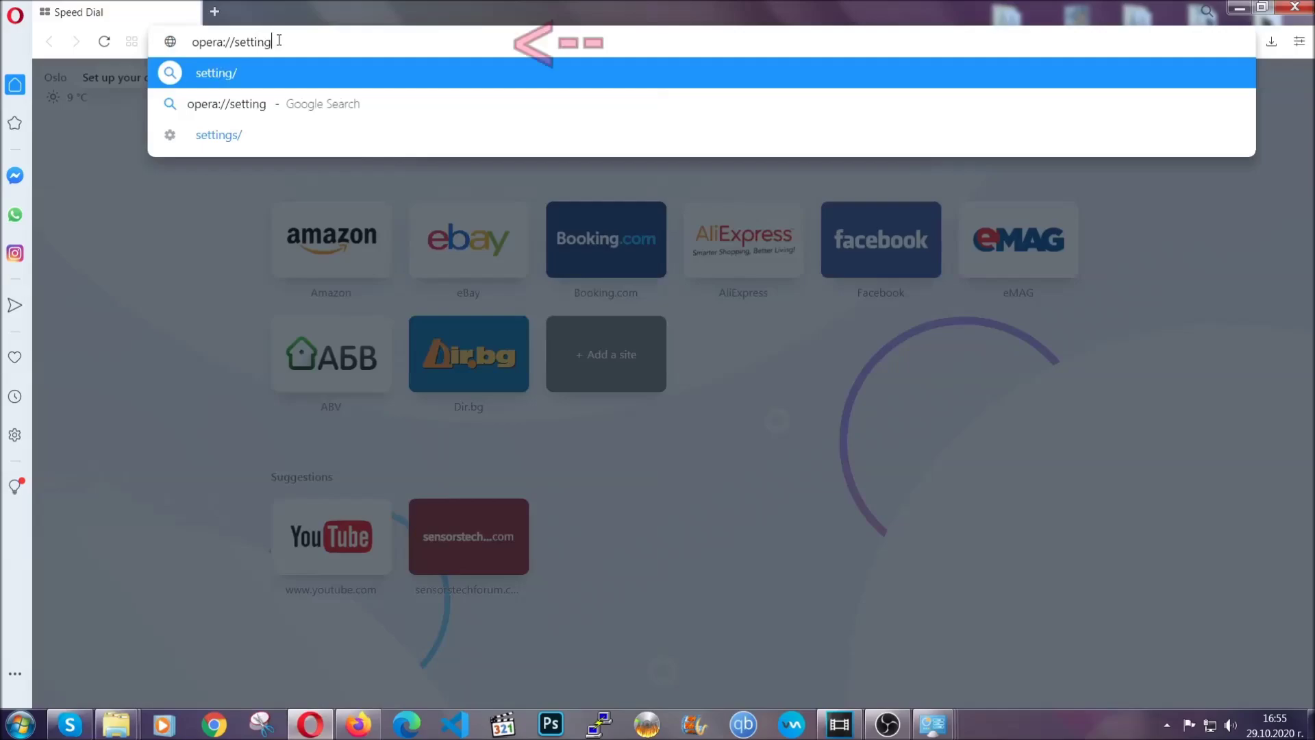
type("s/clearBrr")
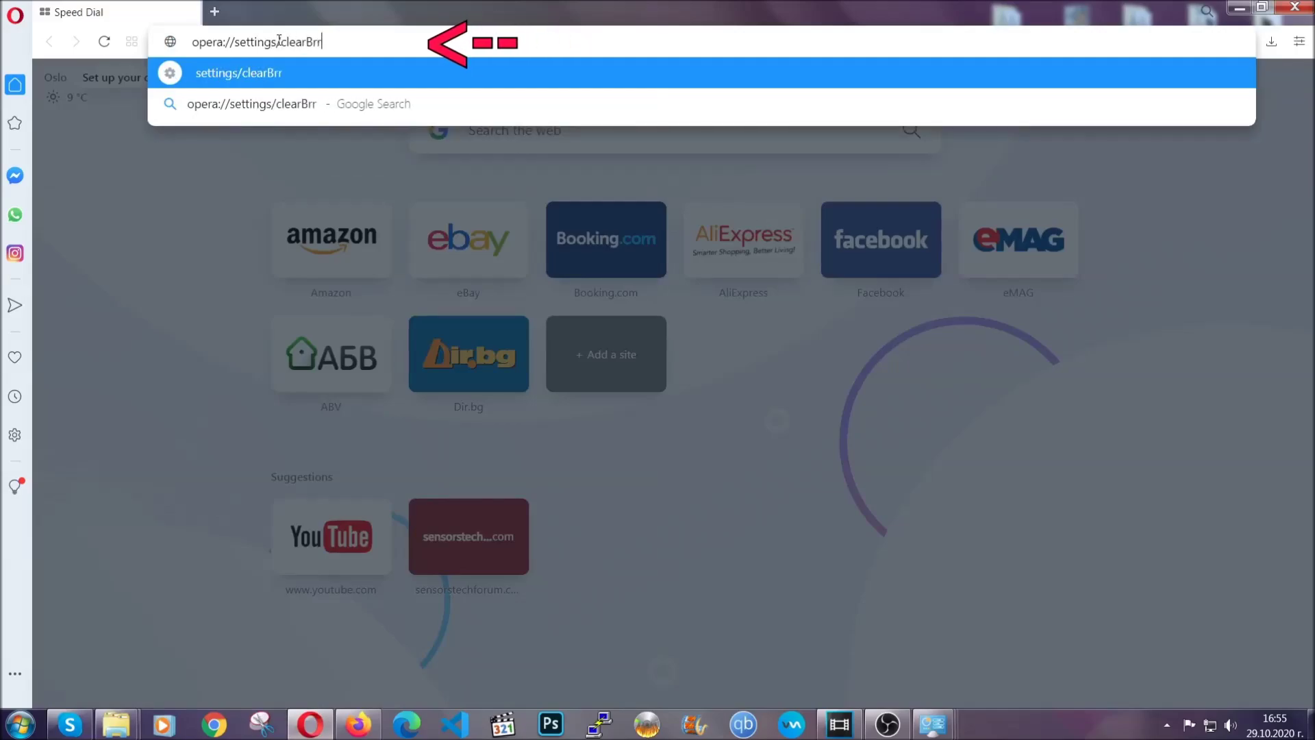
key("BackSpace")
type("owserDa")
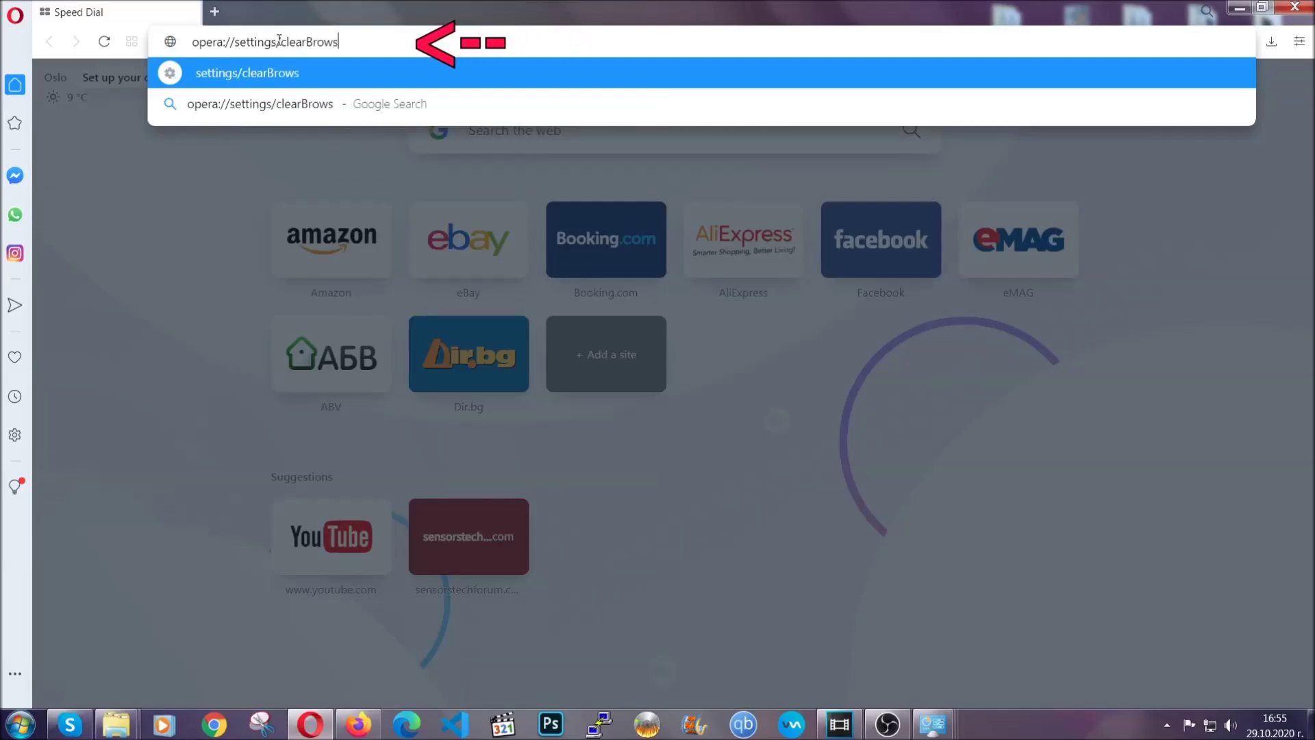
type("ta")
key("Return")
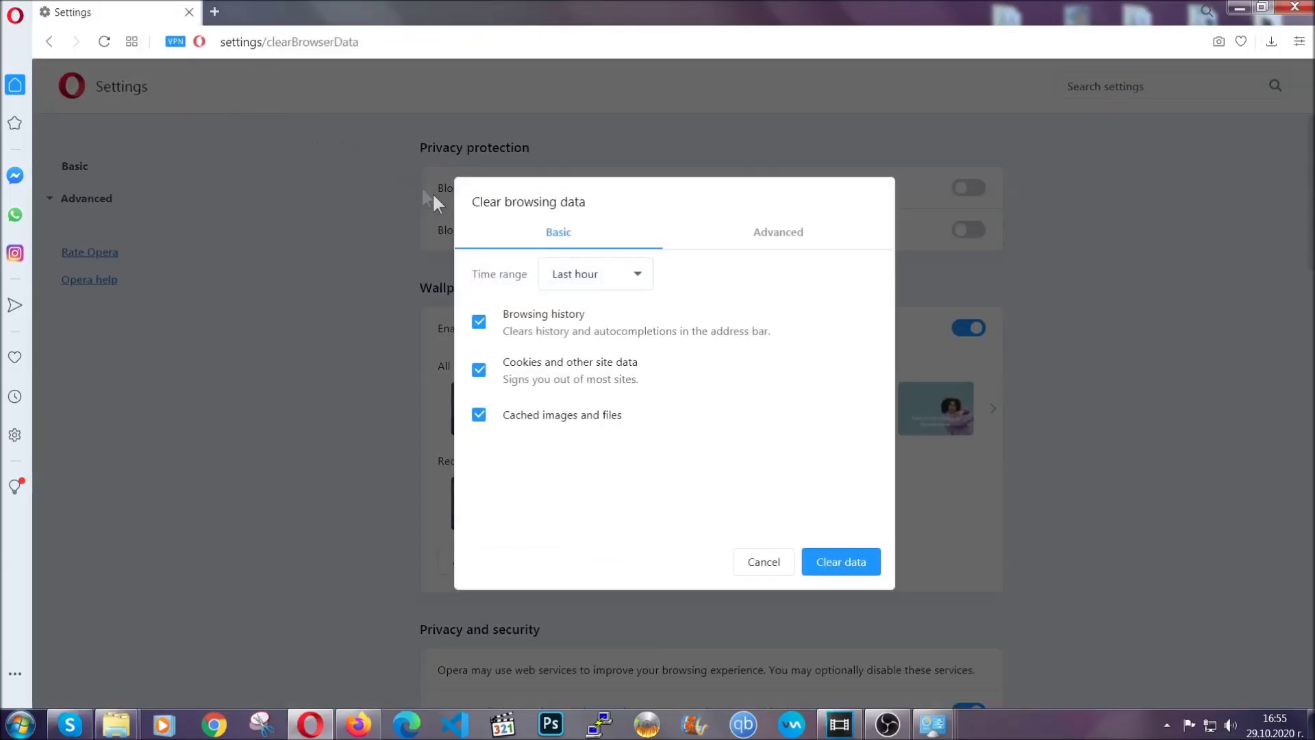
Clear Opera's browsing data using the advanced options, including autofill form data, site settings and hosted app data but excluding passwords and other sign-in data.
left_click(774, 236)
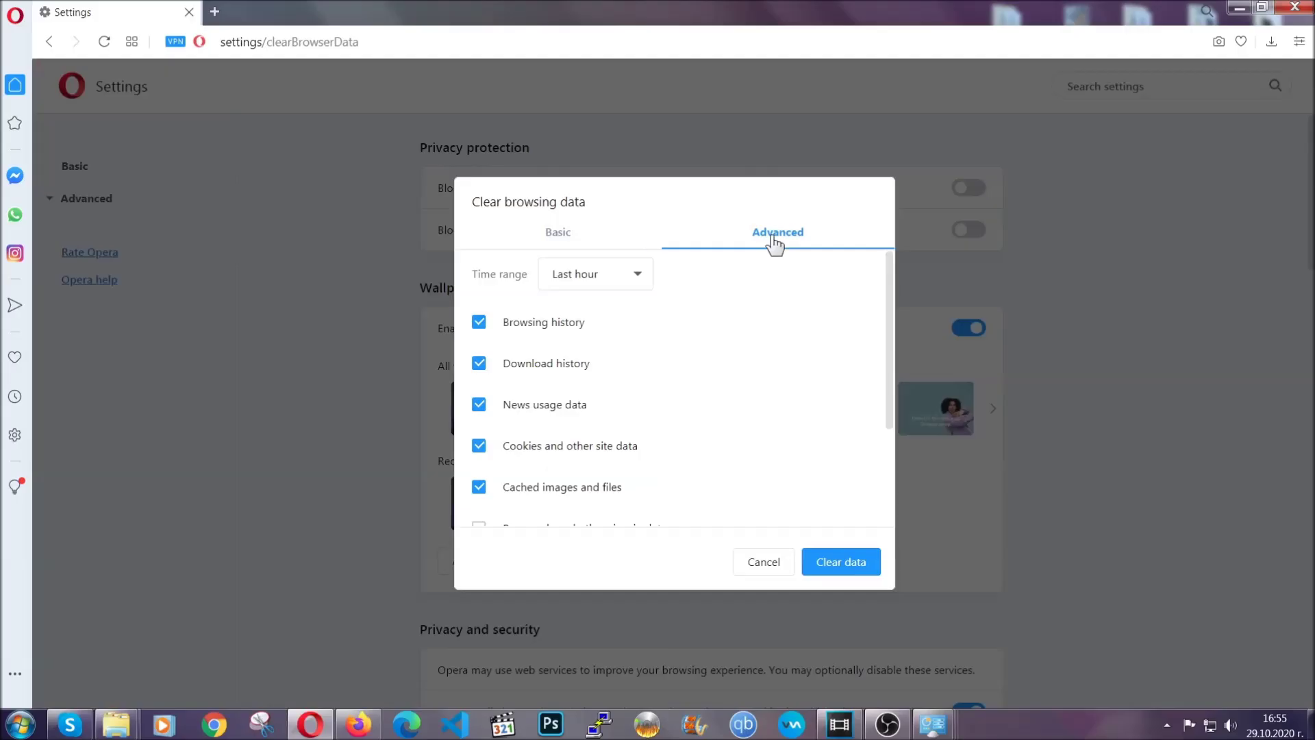
left_click(643, 276)
left_click(593, 355)
scroll(600, 368, "down", 1)
scroll(600, 368, "down", 2)
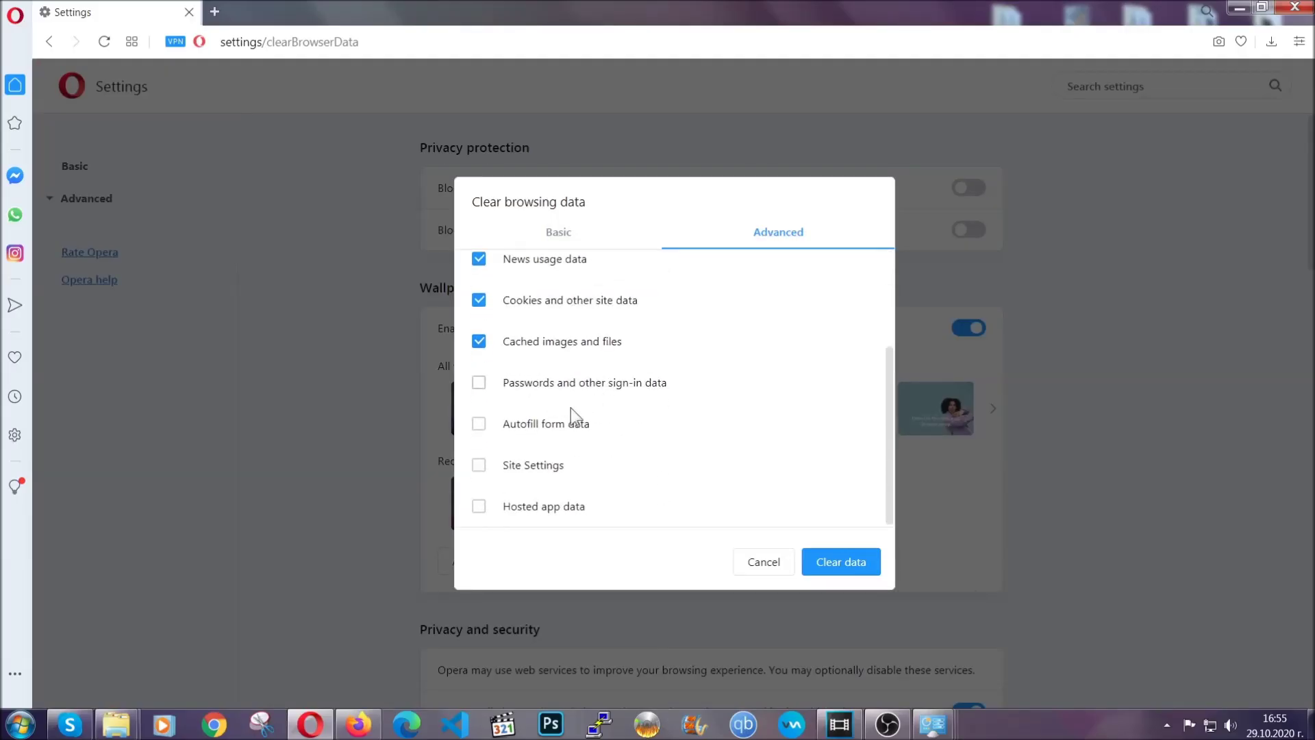
left_click(540, 470)
left_click(839, 566)
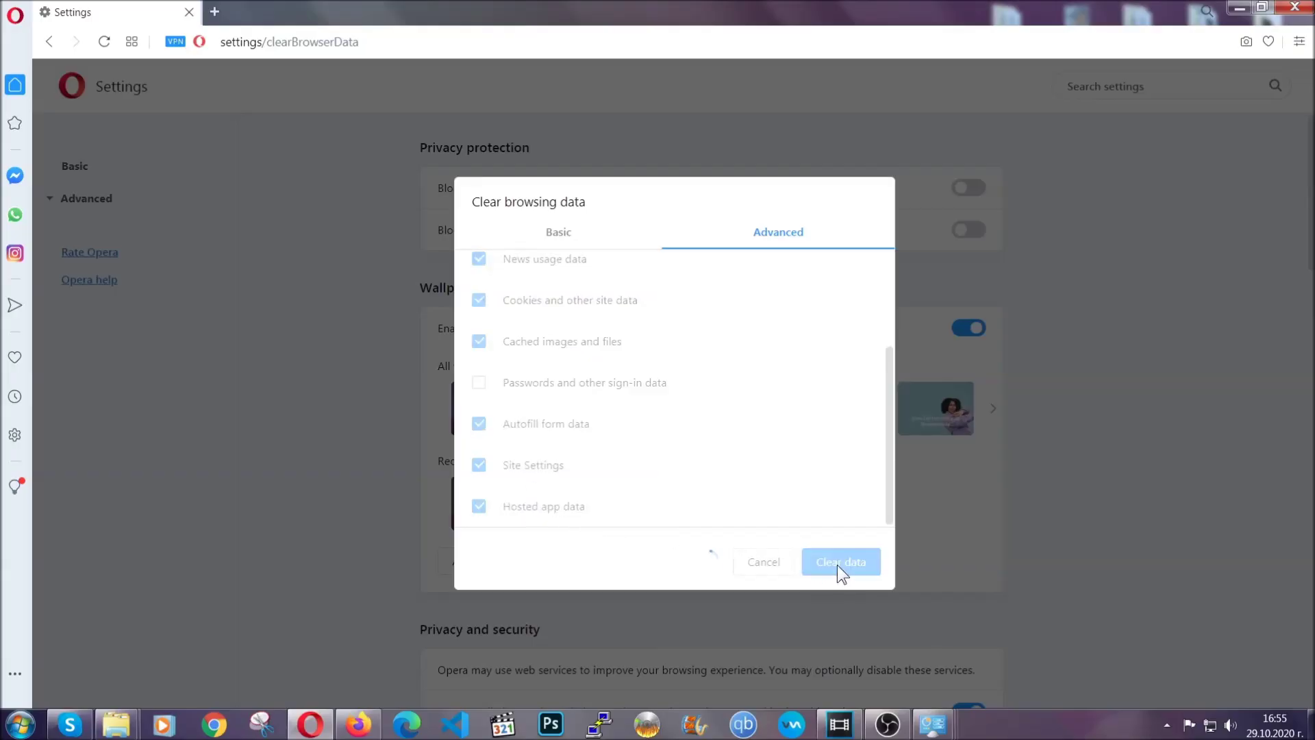